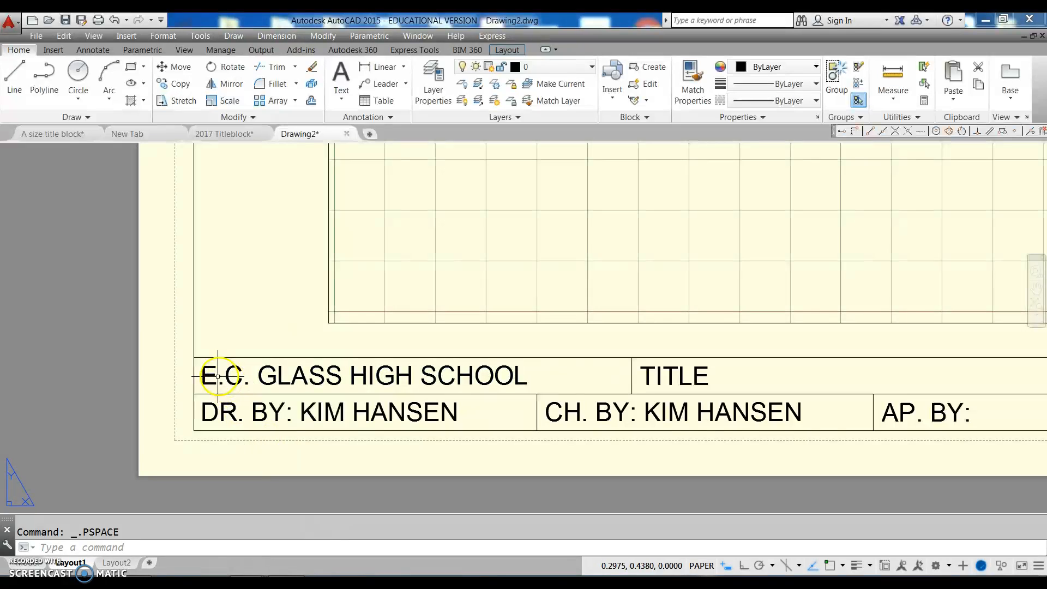
Turn on lineweight display and object snap for the layout
scroll(469, 382, down, 6)
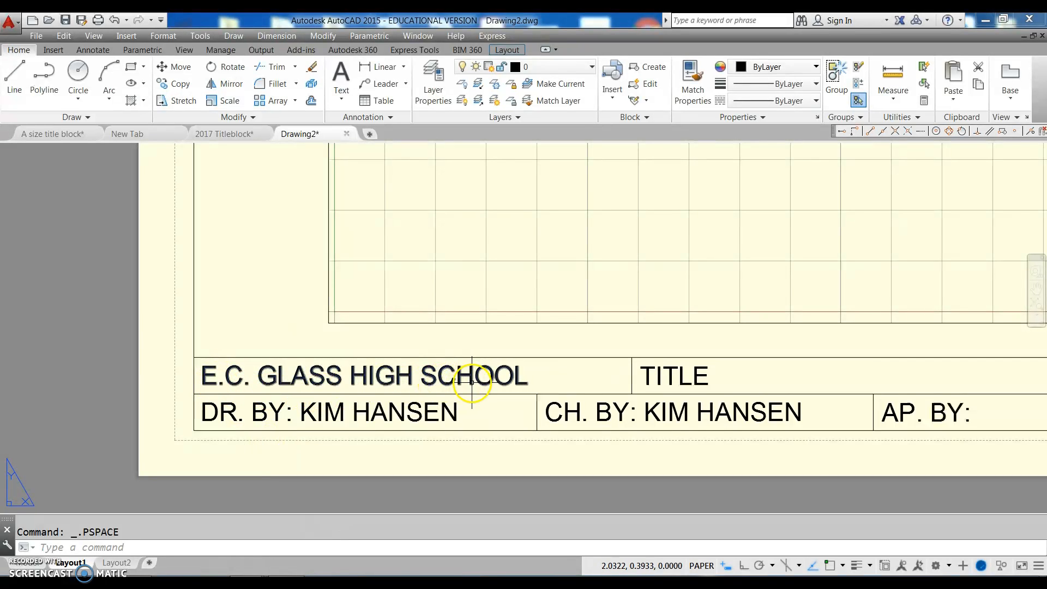
middle_drag(479, 369, 355, 435)
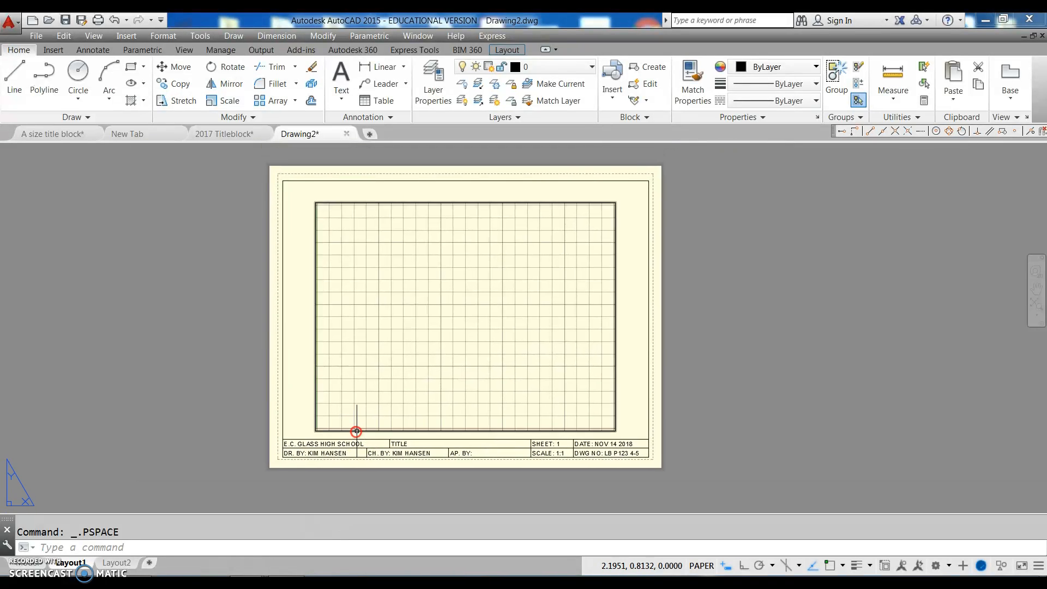
scroll(355, 425, up, 3)
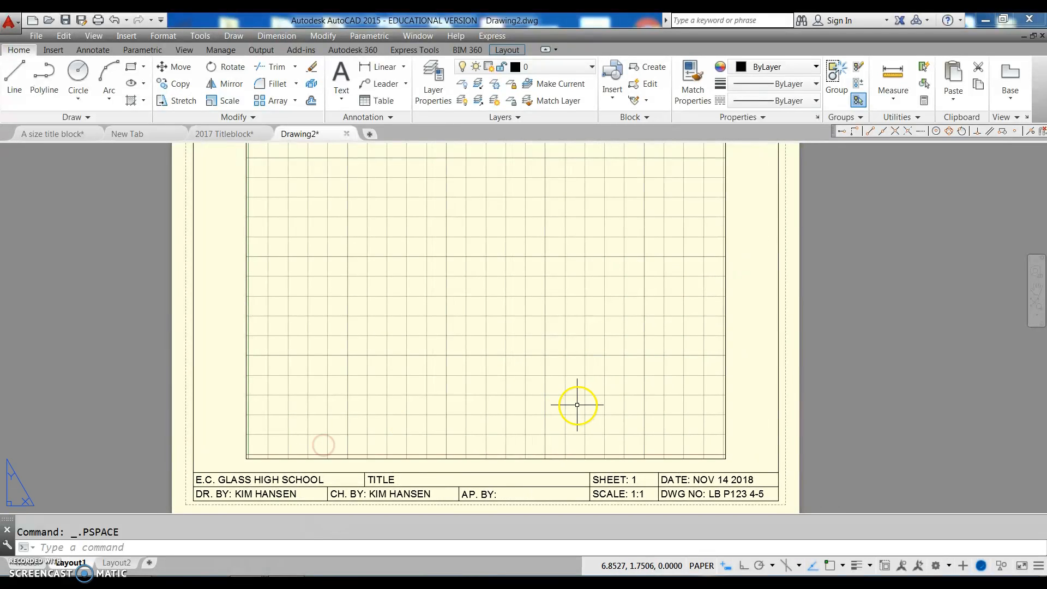
middle_drag(578, 402, 544, 409)
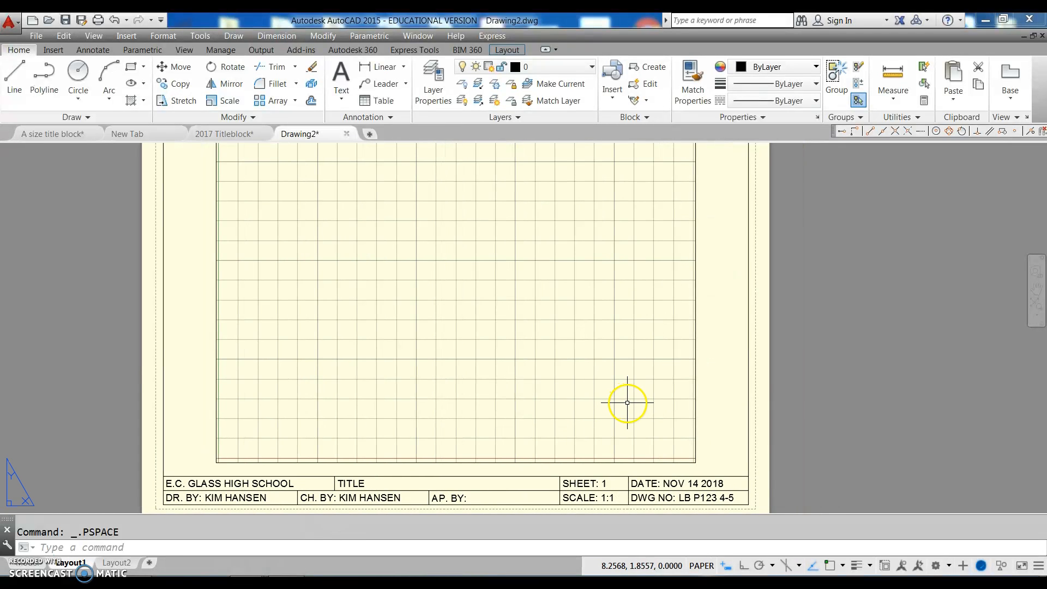
click(853, 568)
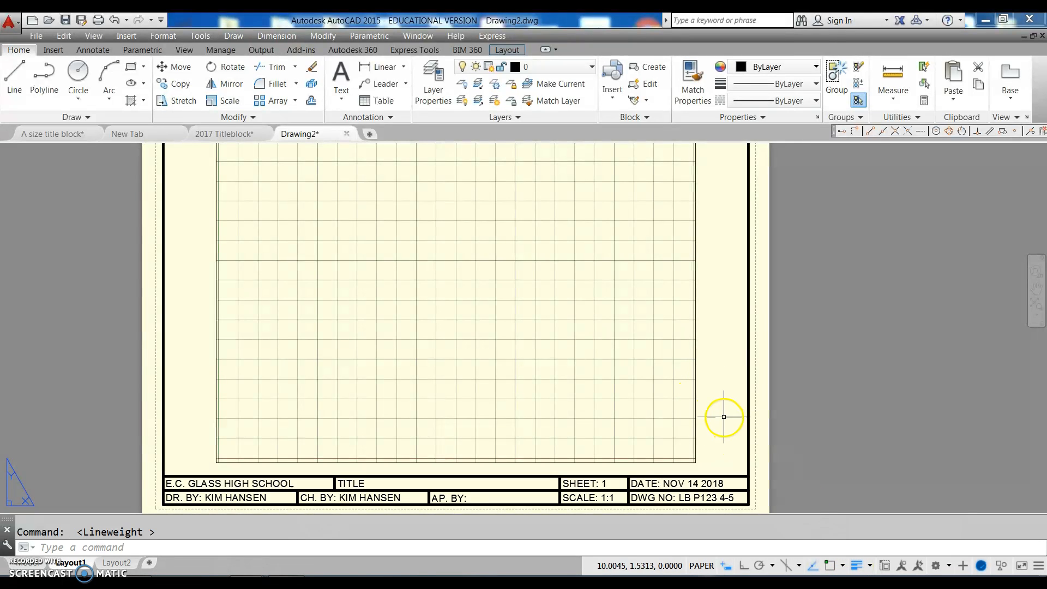
click(854, 566)
click(854, 566)
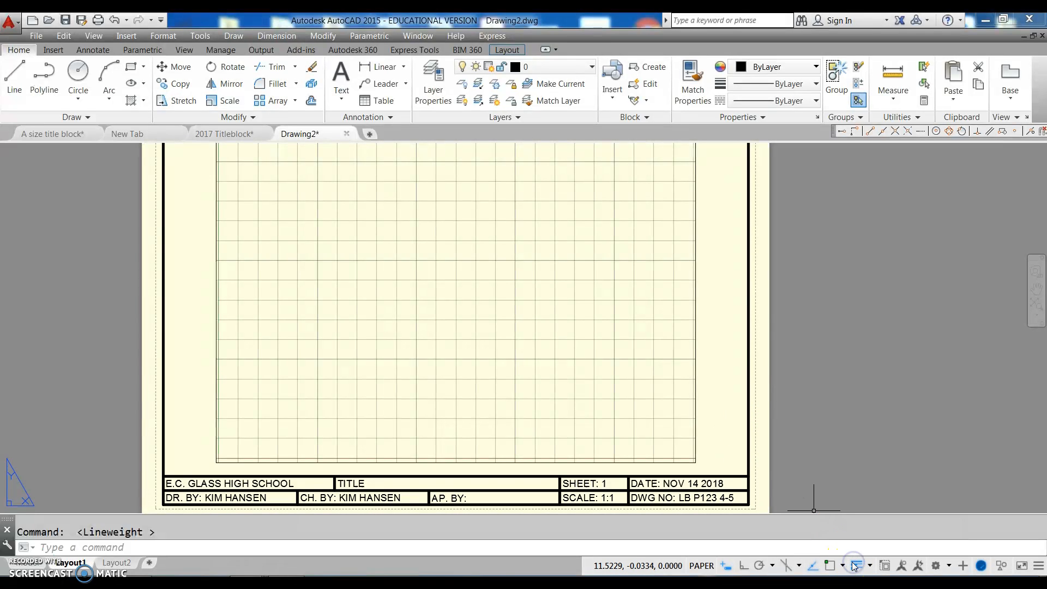
click(829, 565)
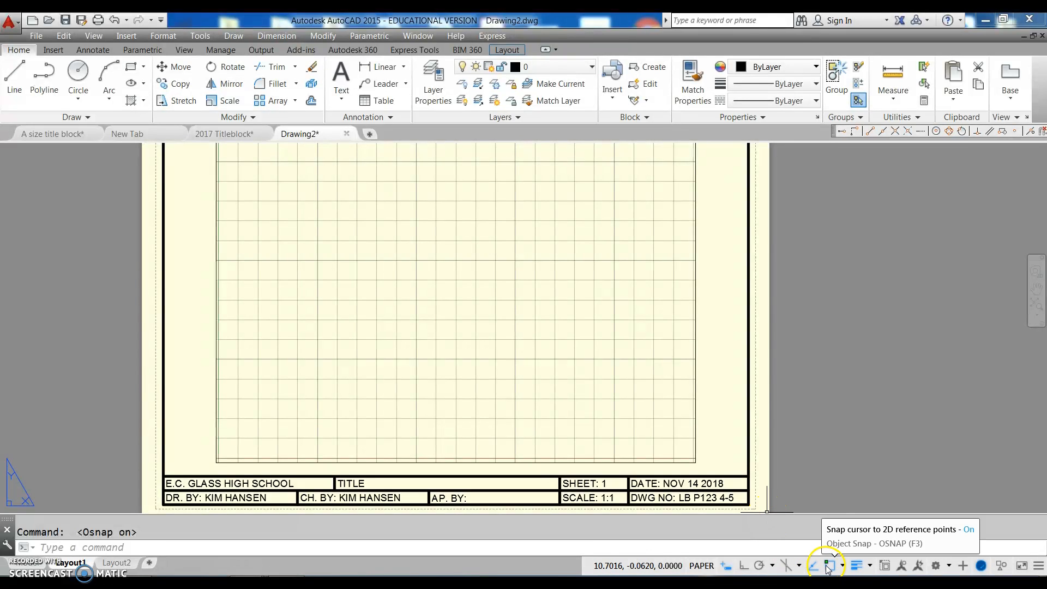
Activate the viewport's model space, zoom the view inside it in and out, and return to paper space
scroll(752, 315, down, 4)
scroll(740, 370, up, 4)
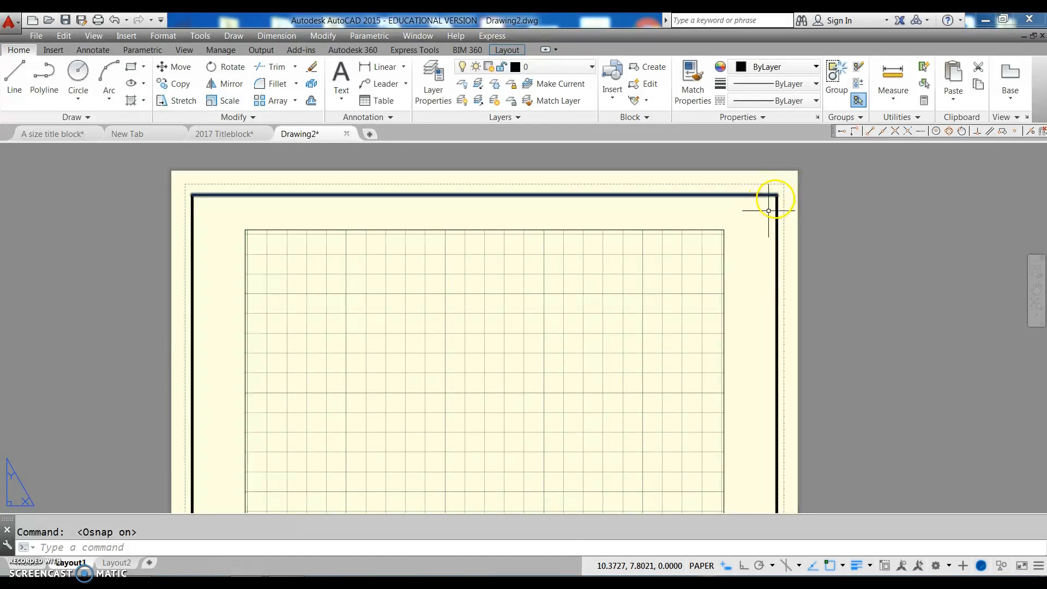
scroll(738, 355, down, 3)
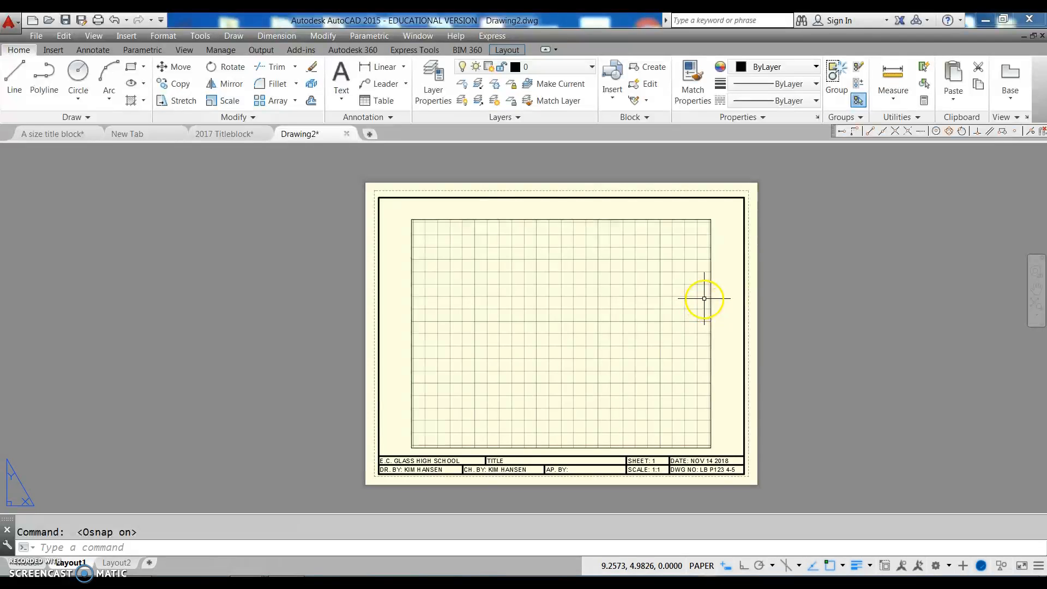
double_click(630, 299)
scroll(531, 330, up, 2)
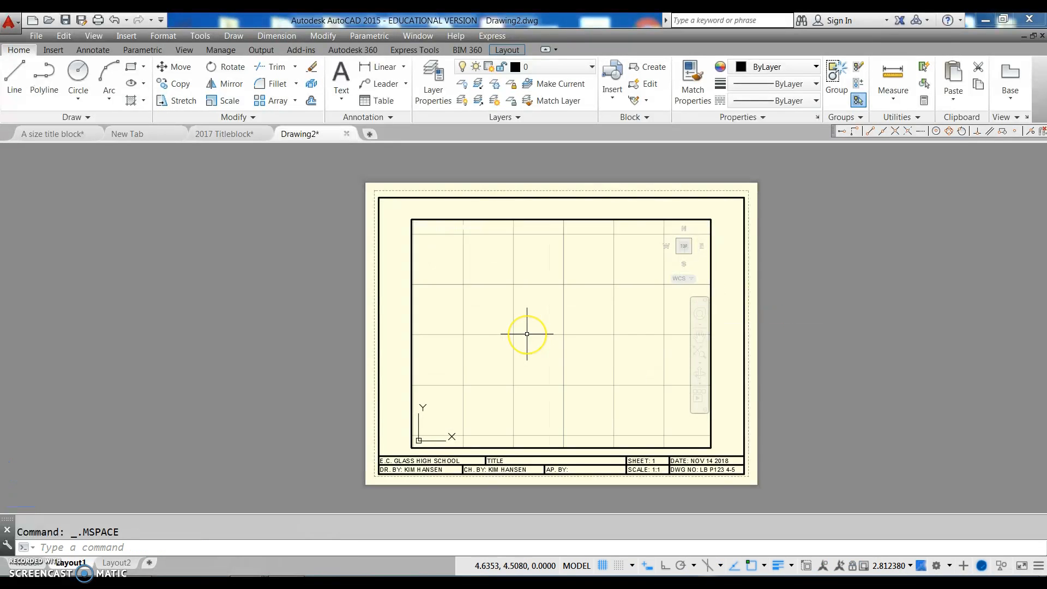
scroll(527, 334, down, 3)
scroll(527, 334, up, 2)
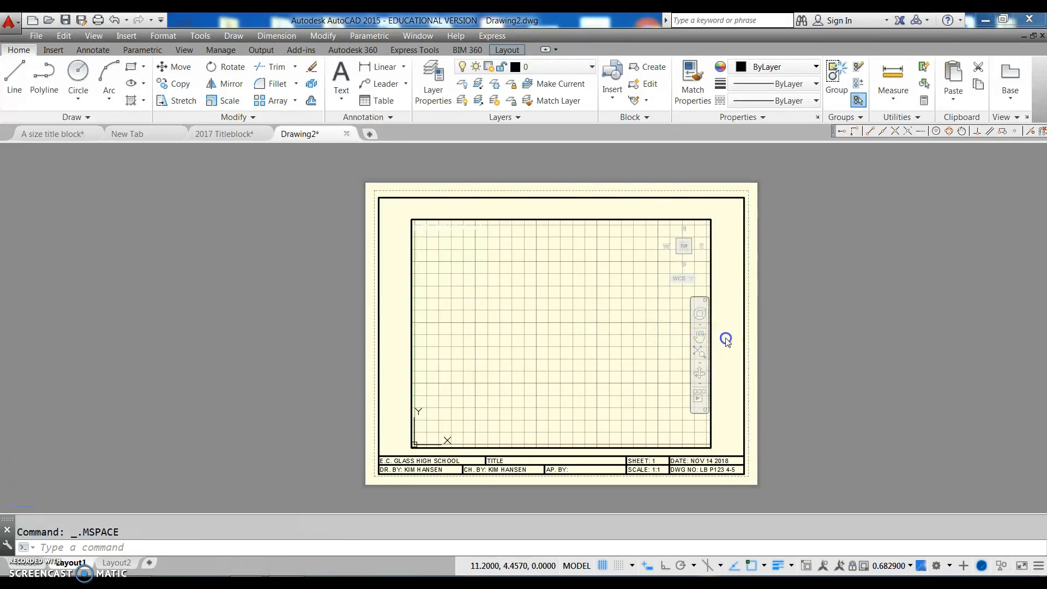
double_click(721, 360)
Toggle the layout between model space and paper space twice, ending in paper space
click(711, 567)
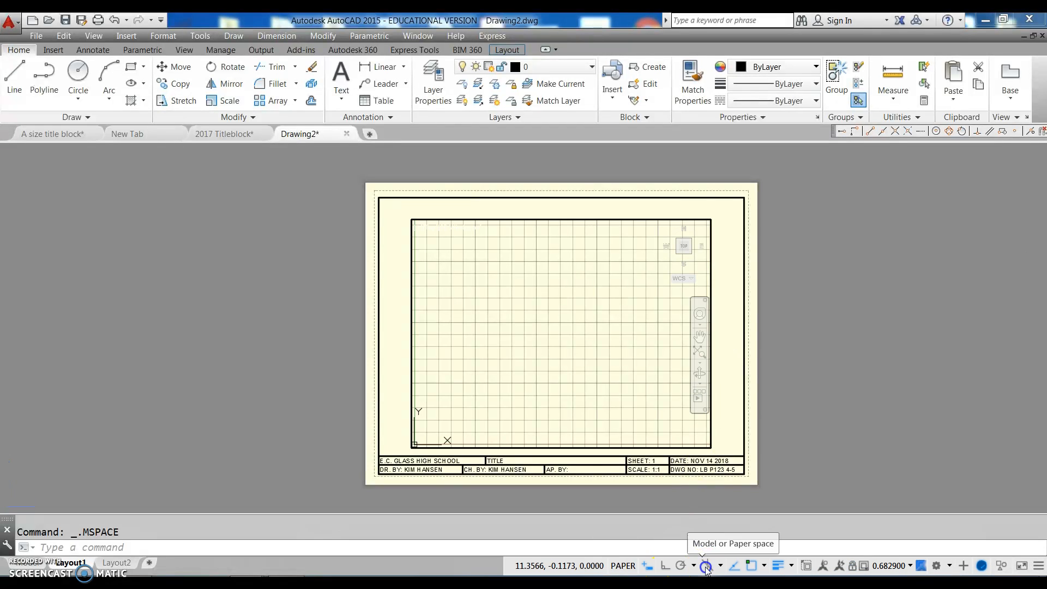
click(578, 567)
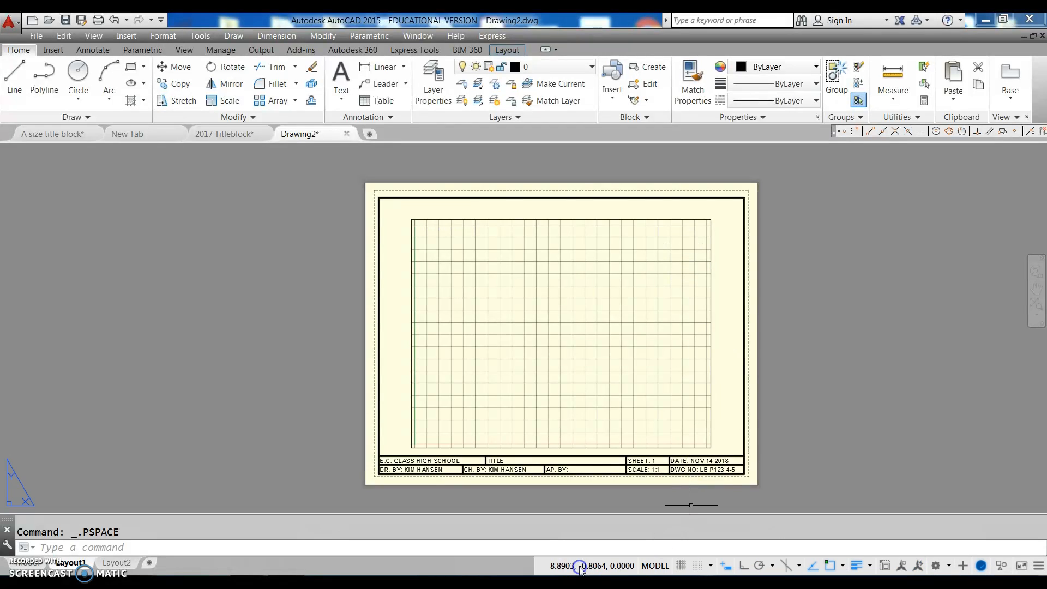
click(703, 566)
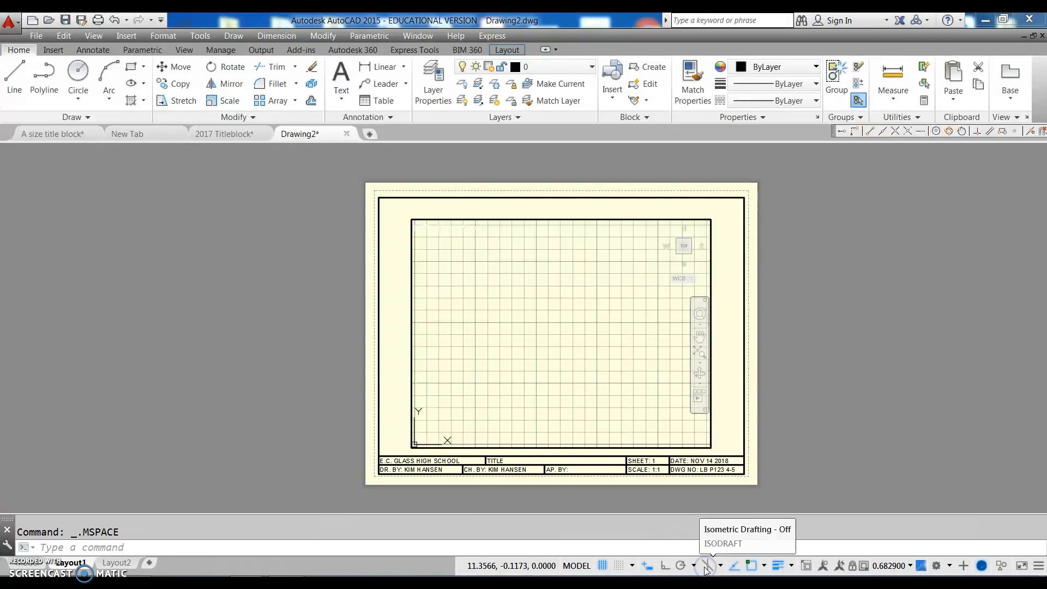
click(576, 566)
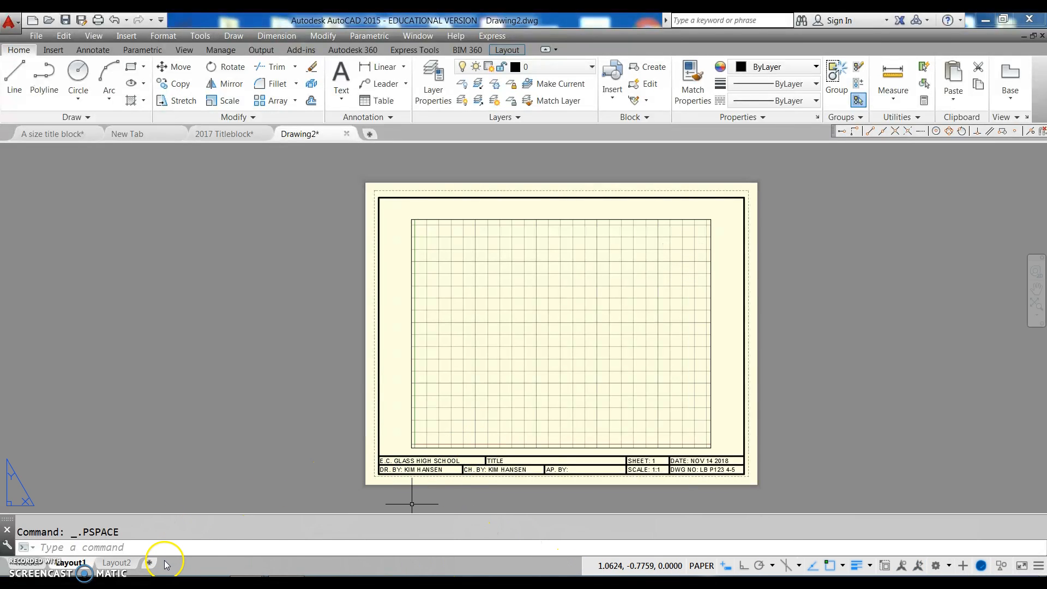
Enter the viewport with the MS command and return to paper space with the PS command
text(ms)
key(Return)
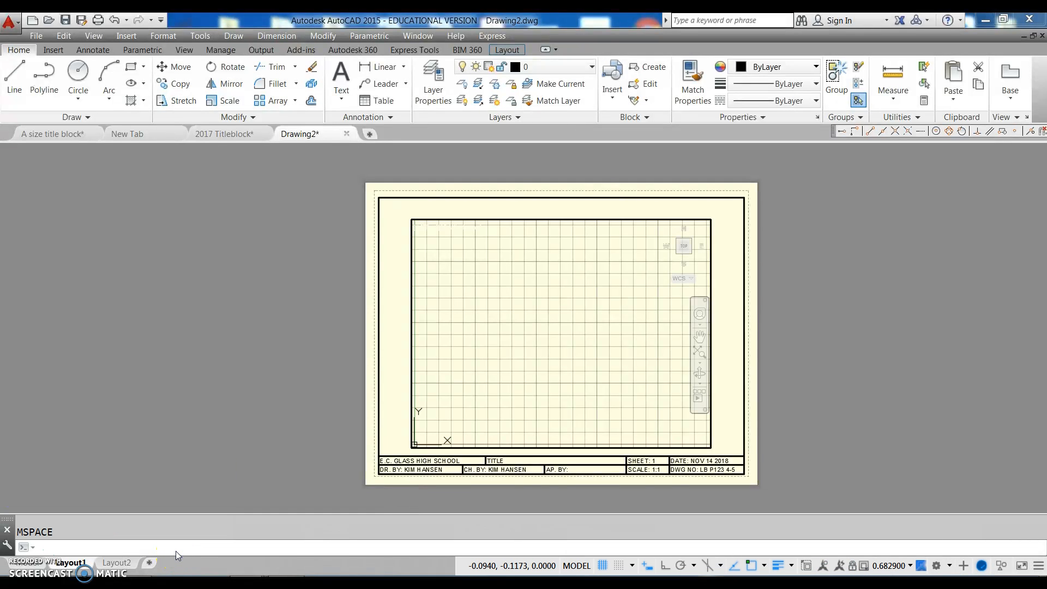
text(ps)
key(Return)
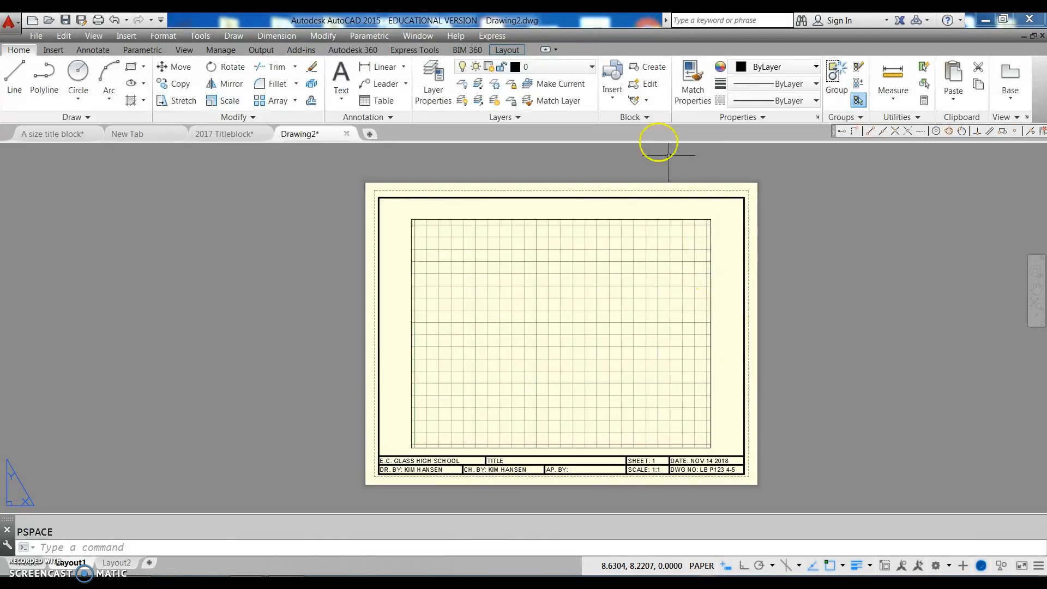
Set the Viewport and Construction layers to non-plotting in the layer properties
click(583, 66)
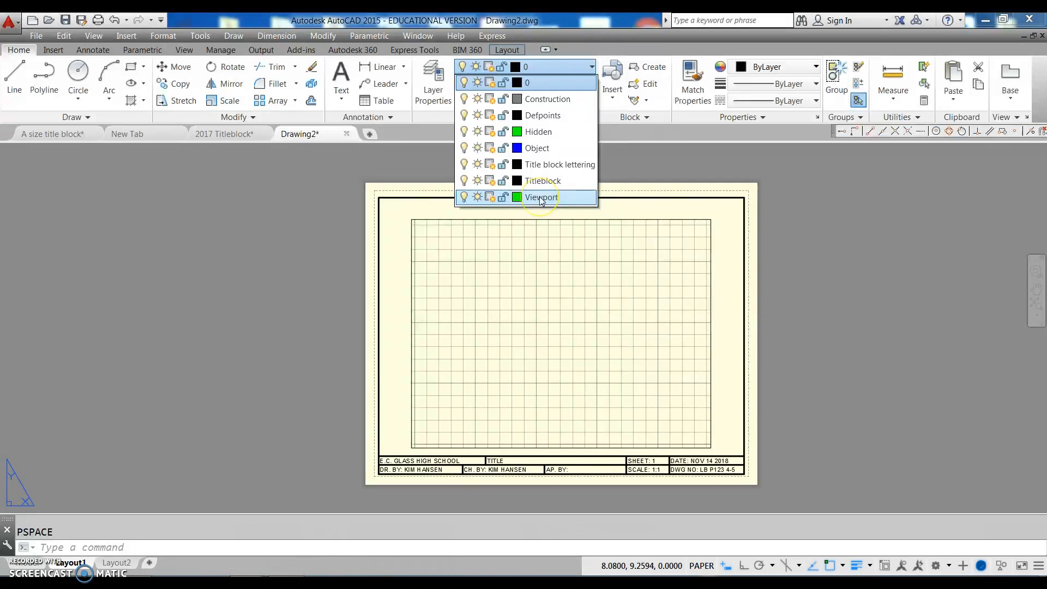
click(439, 86)
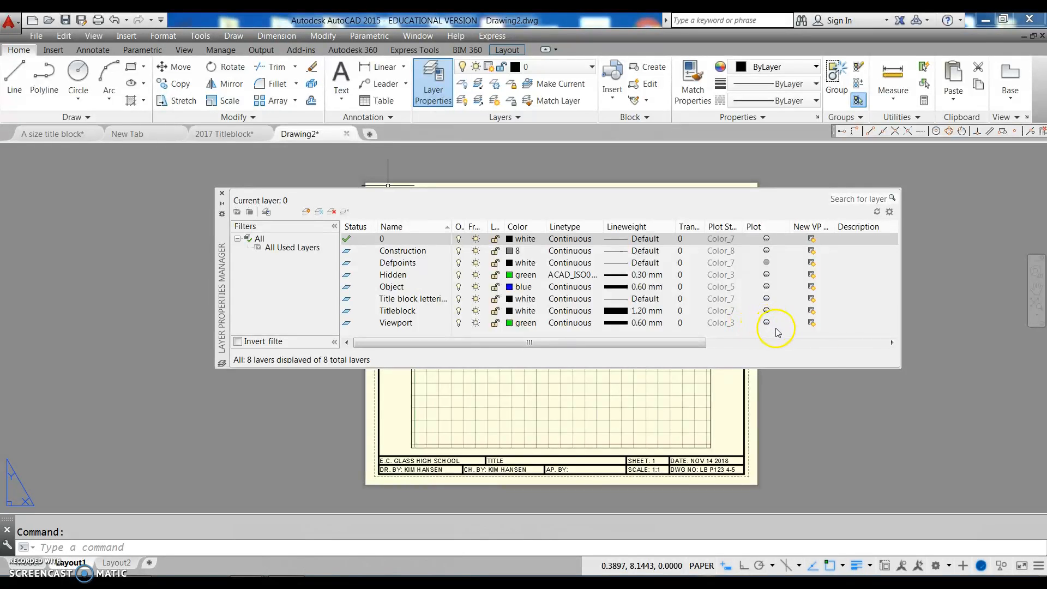
drag(900, 368, 608, 354)
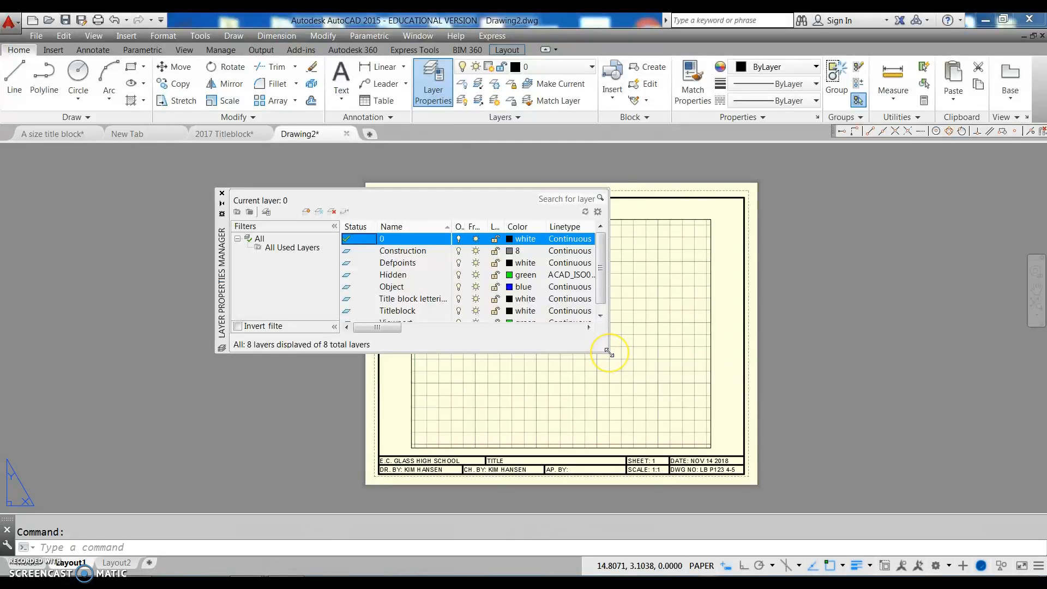
drag(609, 353, 857, 382)
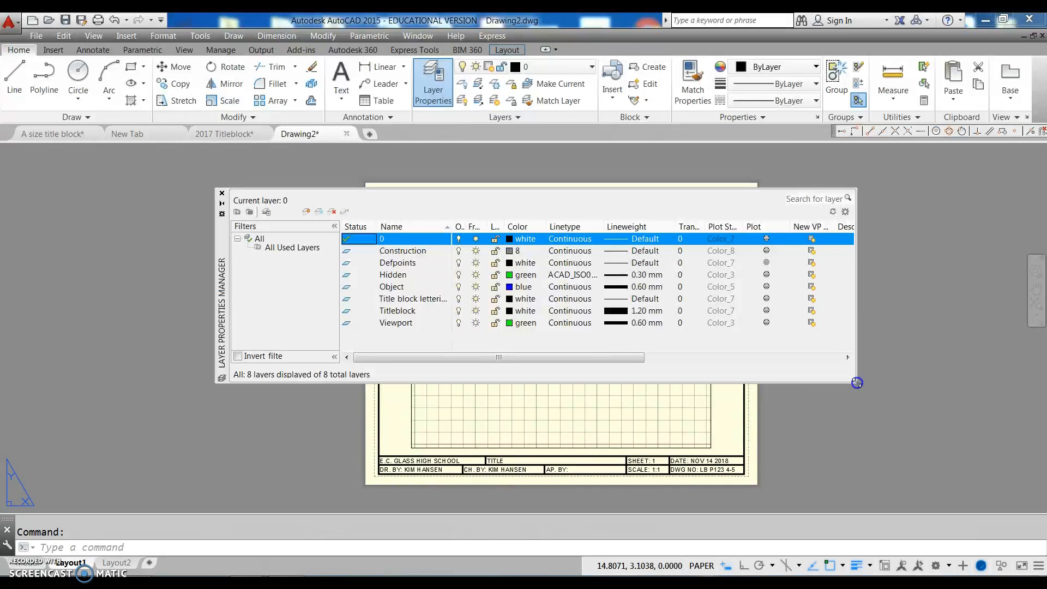
click(767, 324)
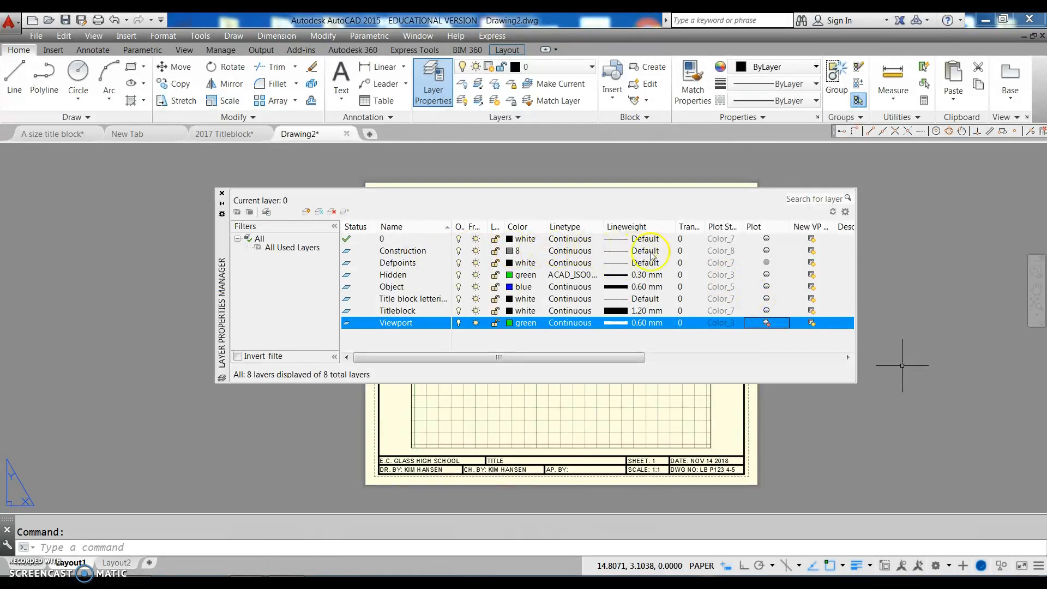
click(767, 251)
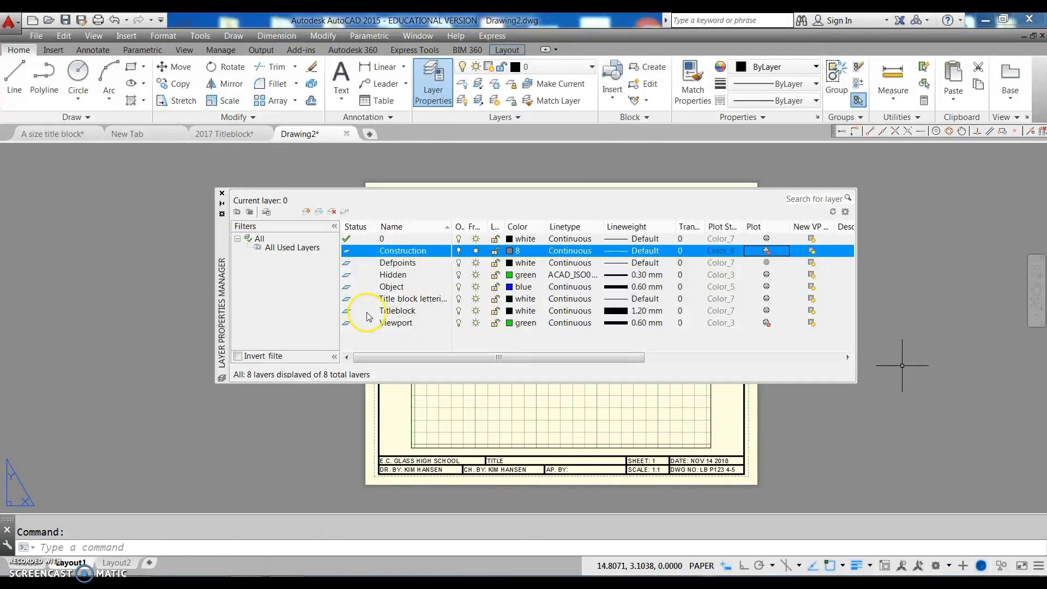
Make the Hidden, Object and Title block lettering layers current in turn, and close the layer properties
double_click(345, 275)
double_click(345, 287)
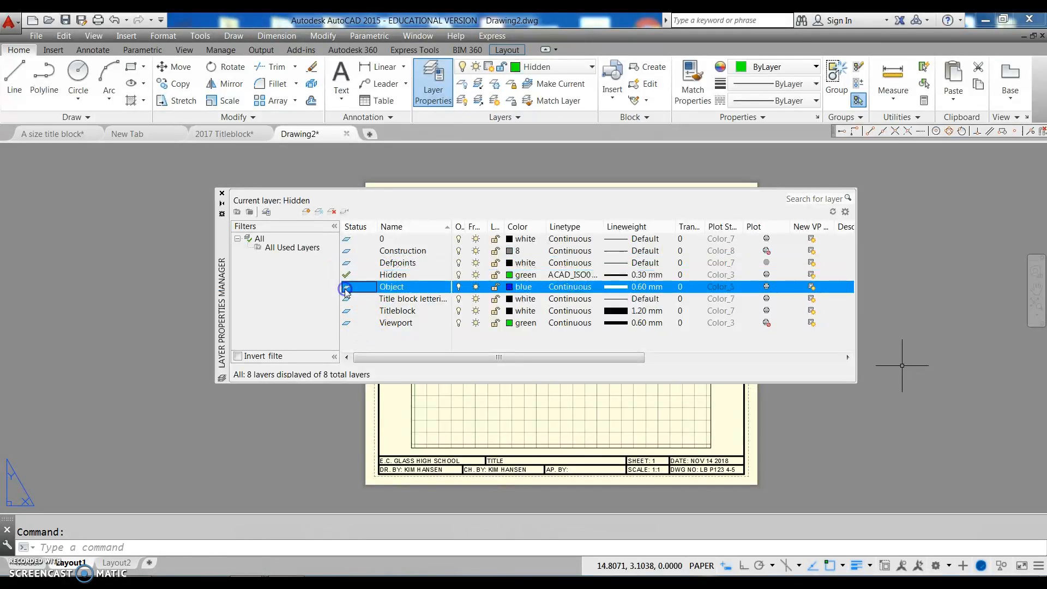
double_click(347, 299)
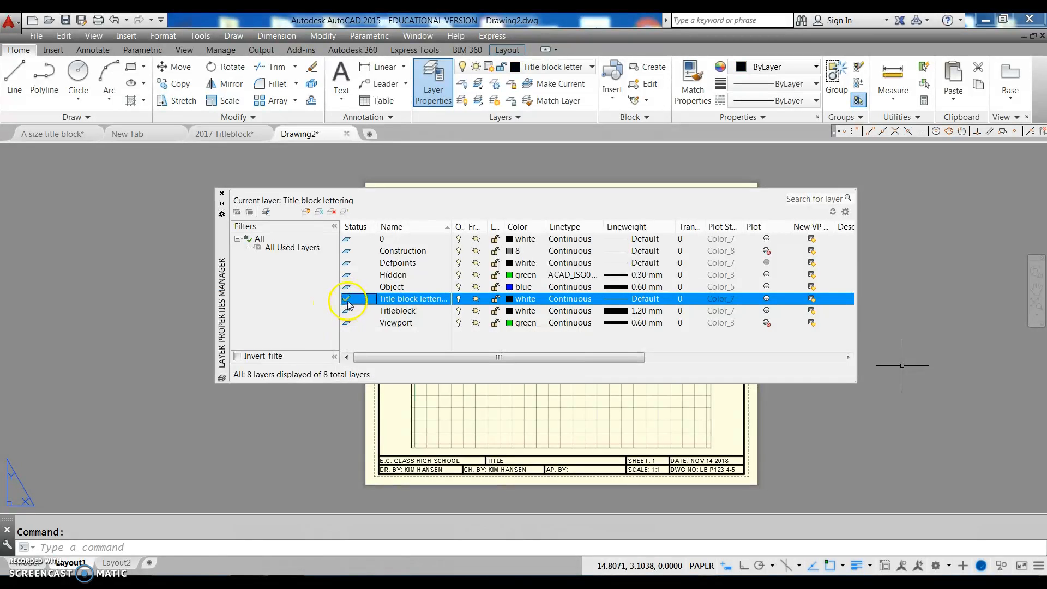
click(221, 194)
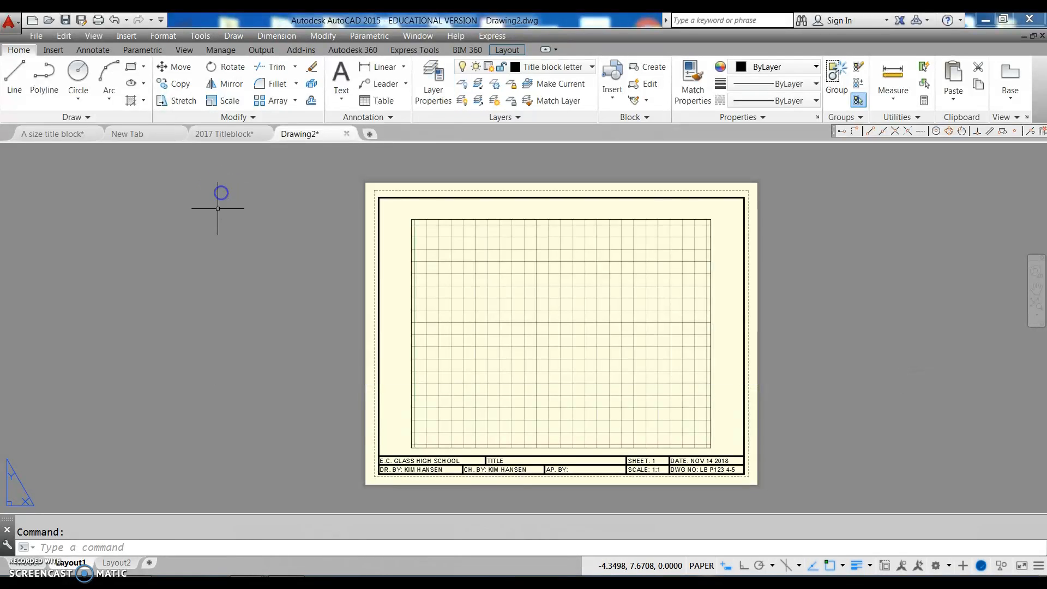
Move the viewport frame to the Viewport layer and clear the selection
click(445, 219)
click(567, 66)
click(542, 197)
key(Escape)
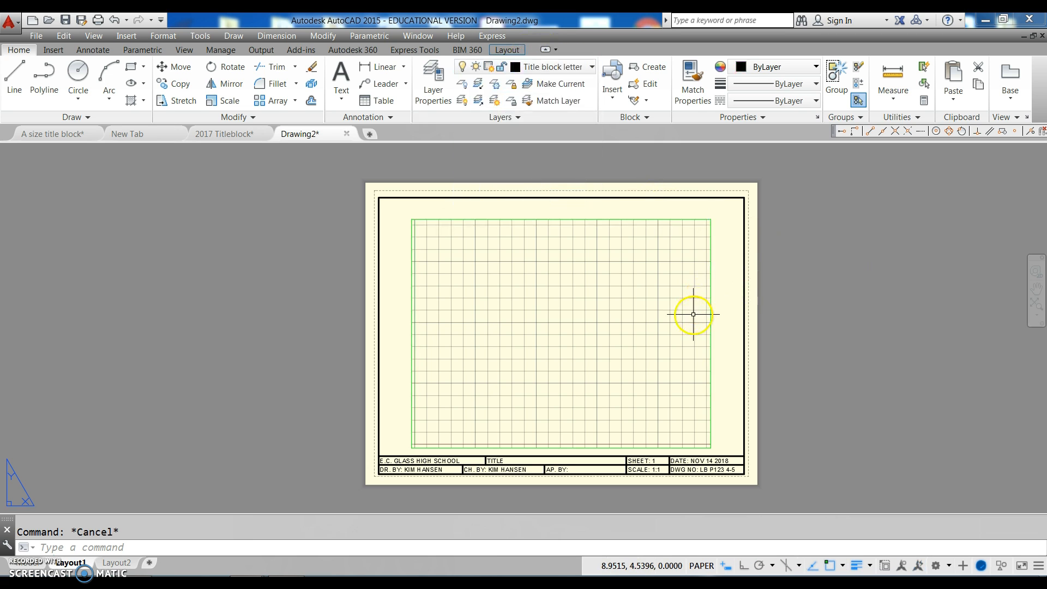
Stretch the viewport's two upper corners to the upper corners of the sheet border
click(708, 219)
click(710, 219)
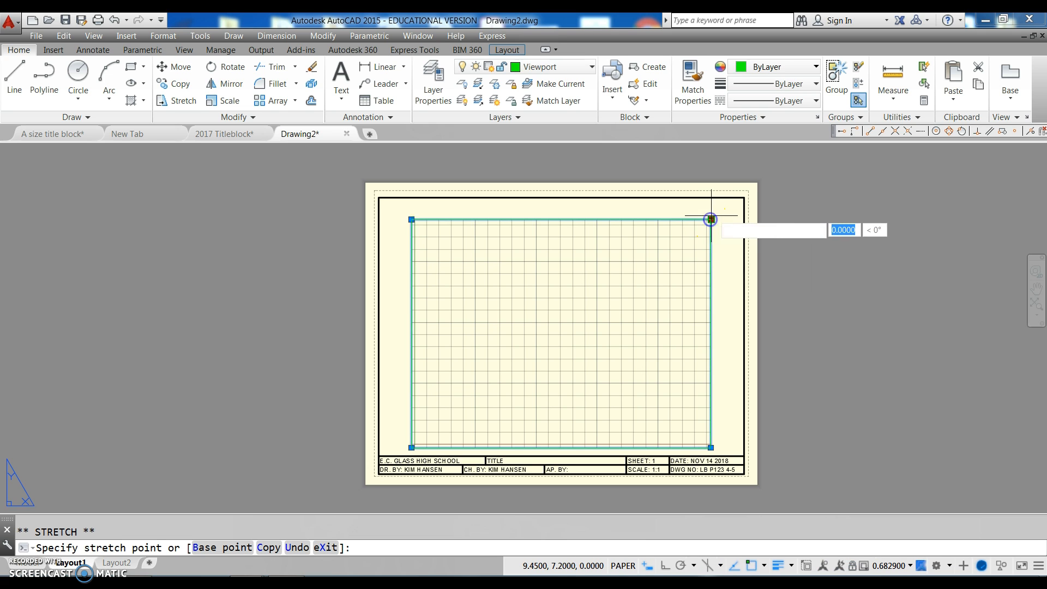
click(743, 197)
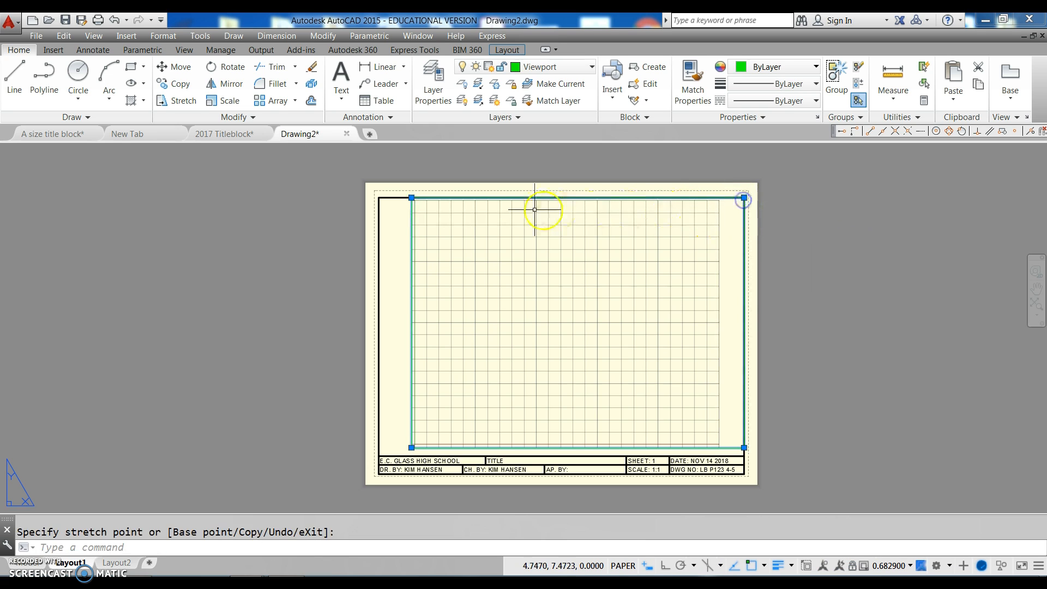
click(412, 197)
click(380, 198)
key(Escape)
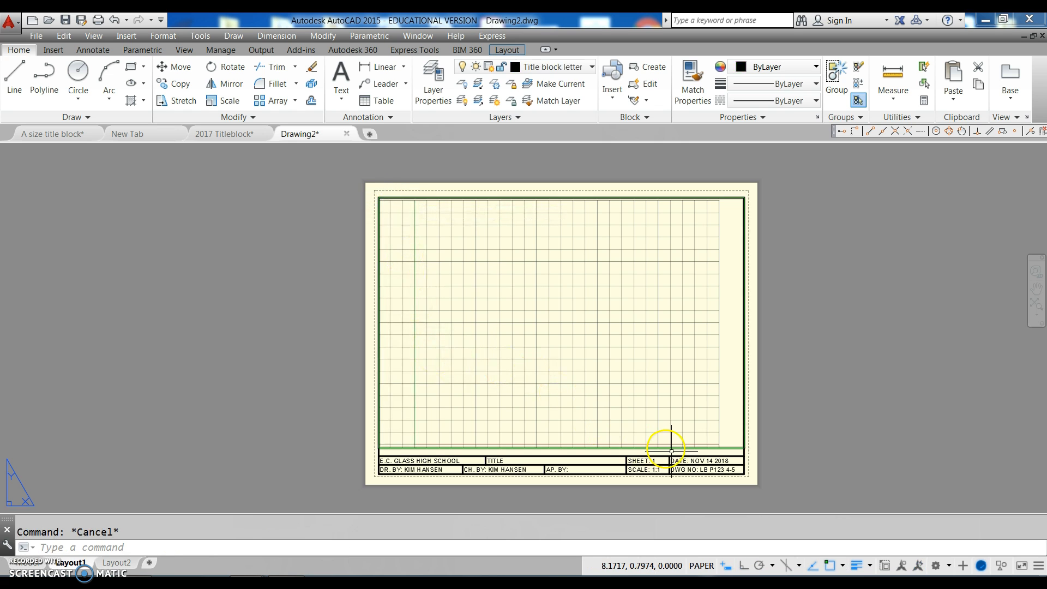
Select the viewport and try to stretch its lower-right corner toward the title block
scroll(671, 450, up, 4)
scroll(738, 393, down, 3)
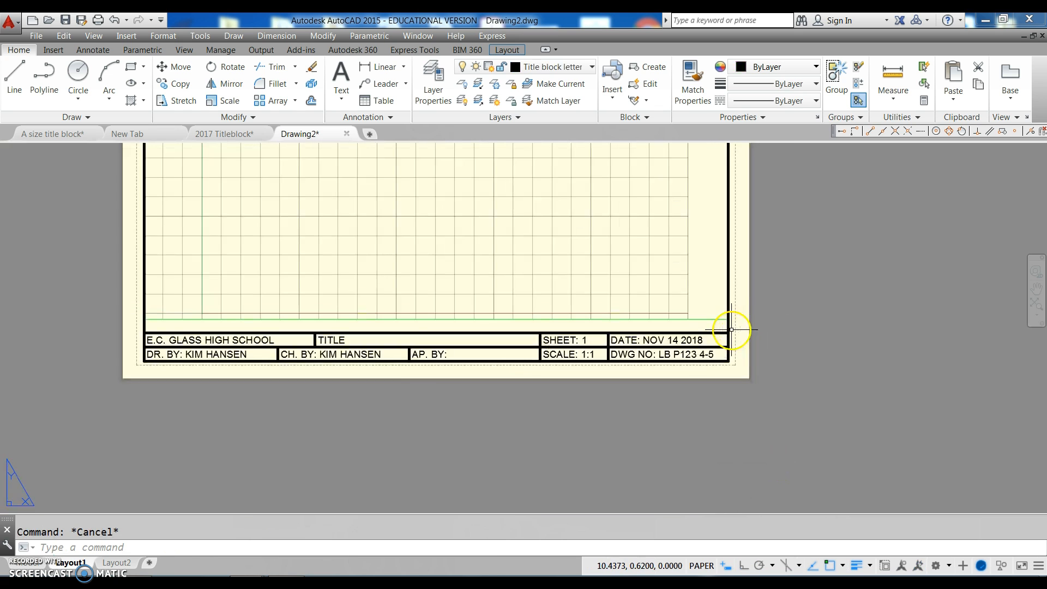
click(719, 318)
click(709, 312)
click(728, 319)
click(674, 264)
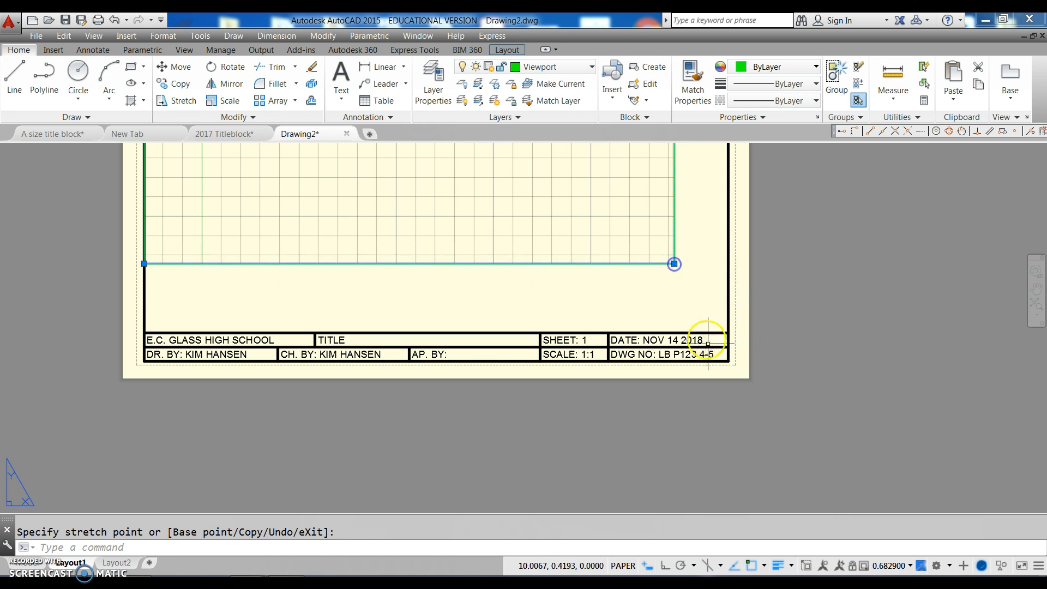
Stretch the viewport's lower-right corner out to the right border line, turning object snap off to place it freely
click(674, 263)
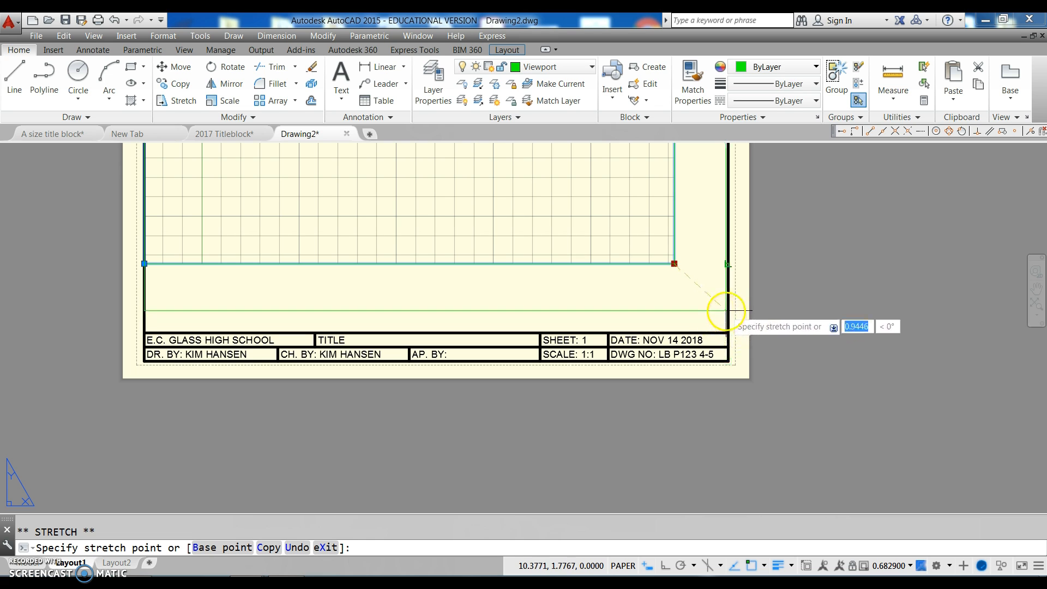
scroll(722, 319, up, 4)
click(709, 315)
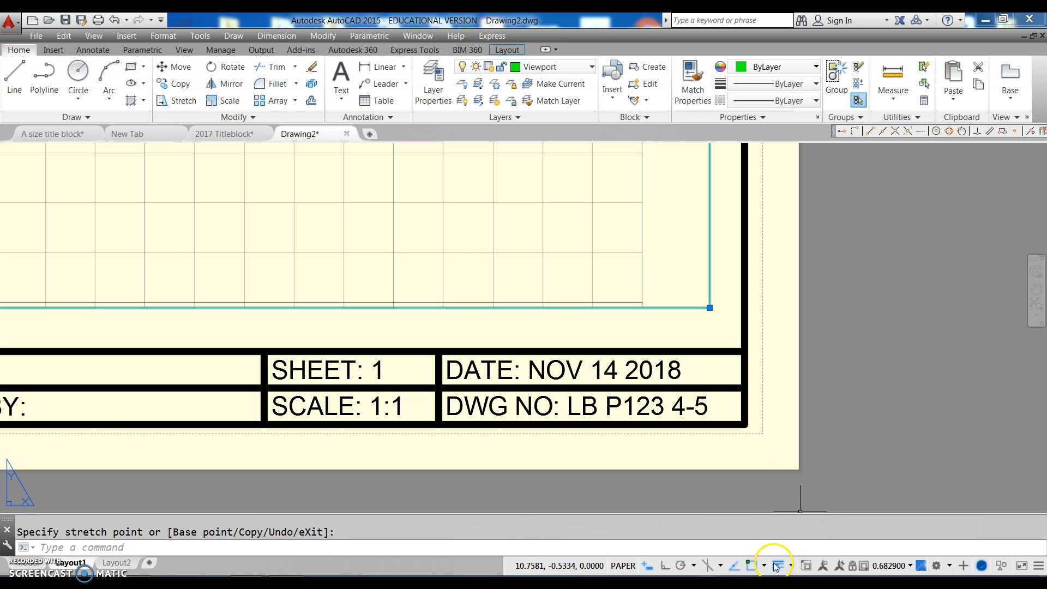
click(752, 565)
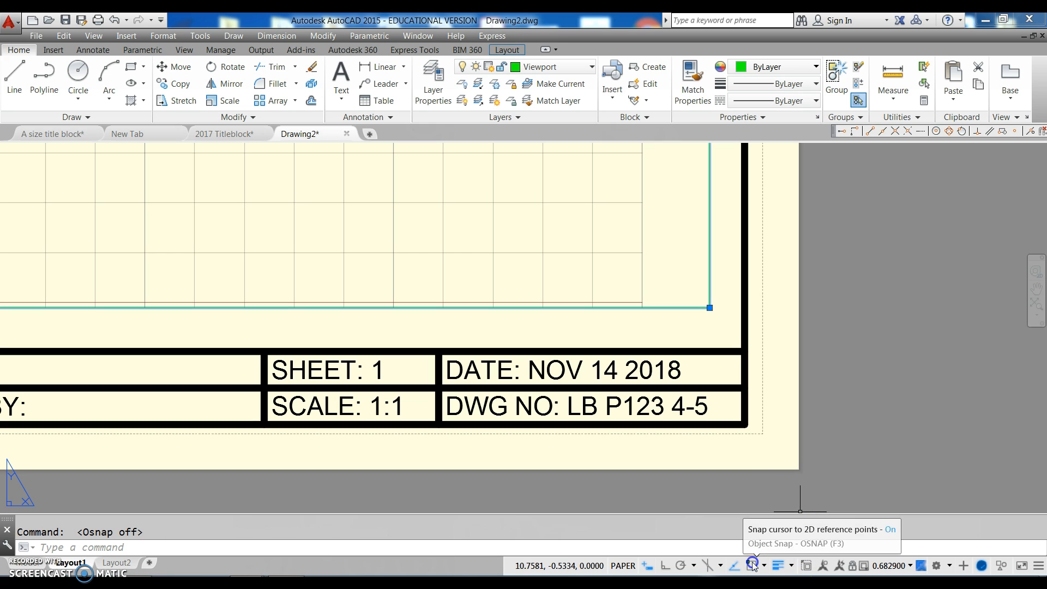
click(709, 307)
click(743, 308)
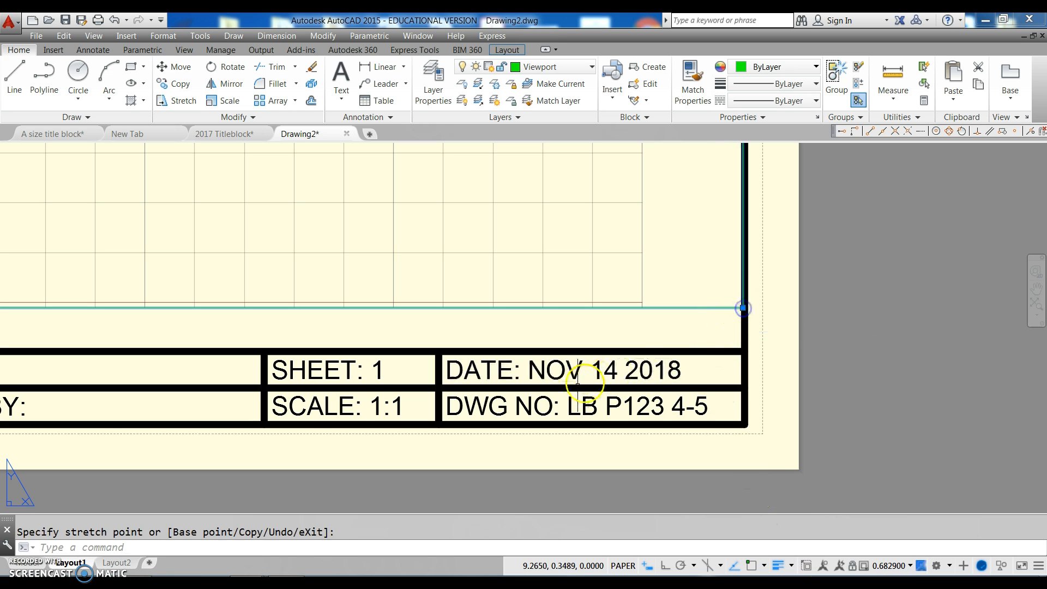
Stretch the viewport's lower-right corner down to just above the title block, deselect it, and turn object snap back on
click(742, 308)
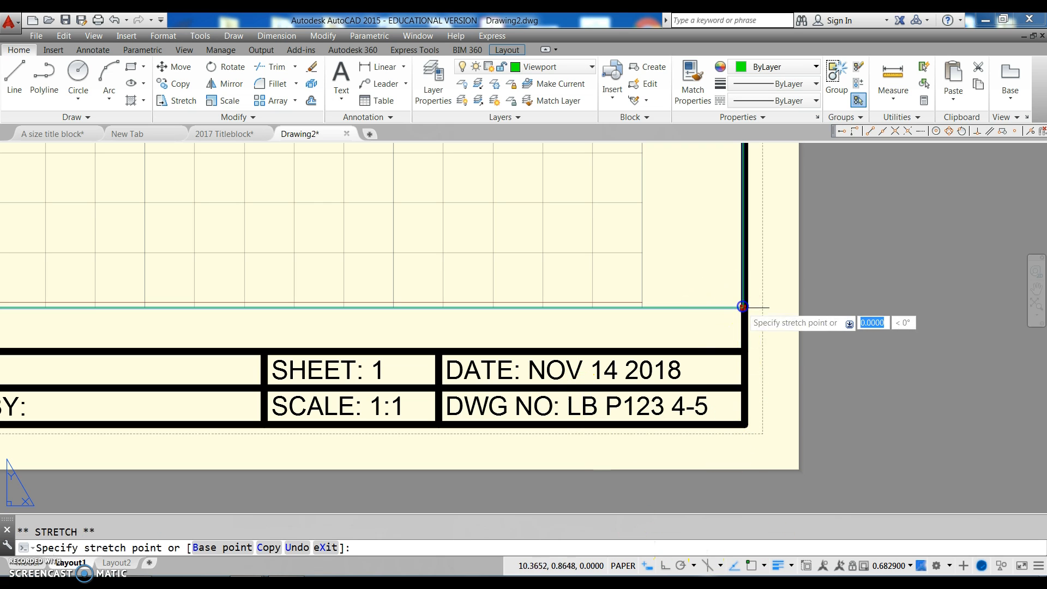
click(742, 333)
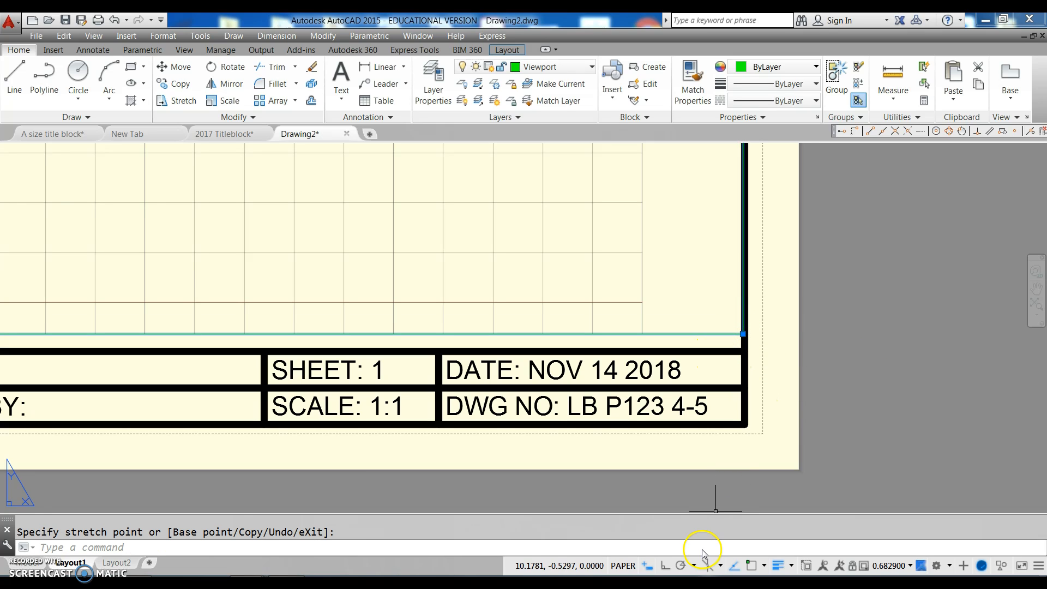
key(Escape)
click(812, 566)
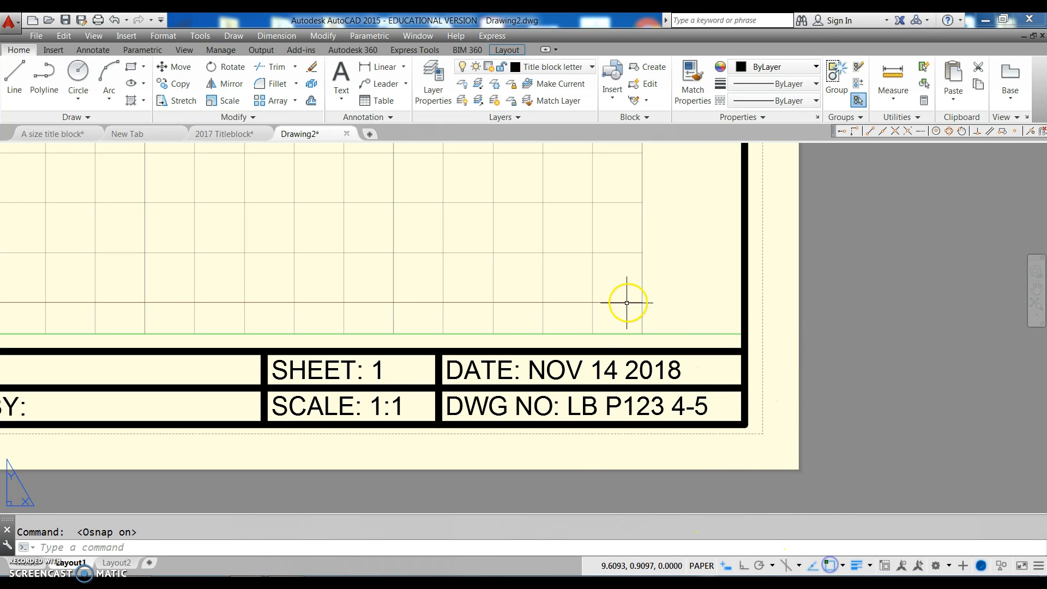
Activate the viewport's model space, toggle the grid off and on, turn snap on, and return to paper space
scroll(703, 376, down, 3)
scroll(697, 365, down, 4)
scroll(652, 419, up, 3)
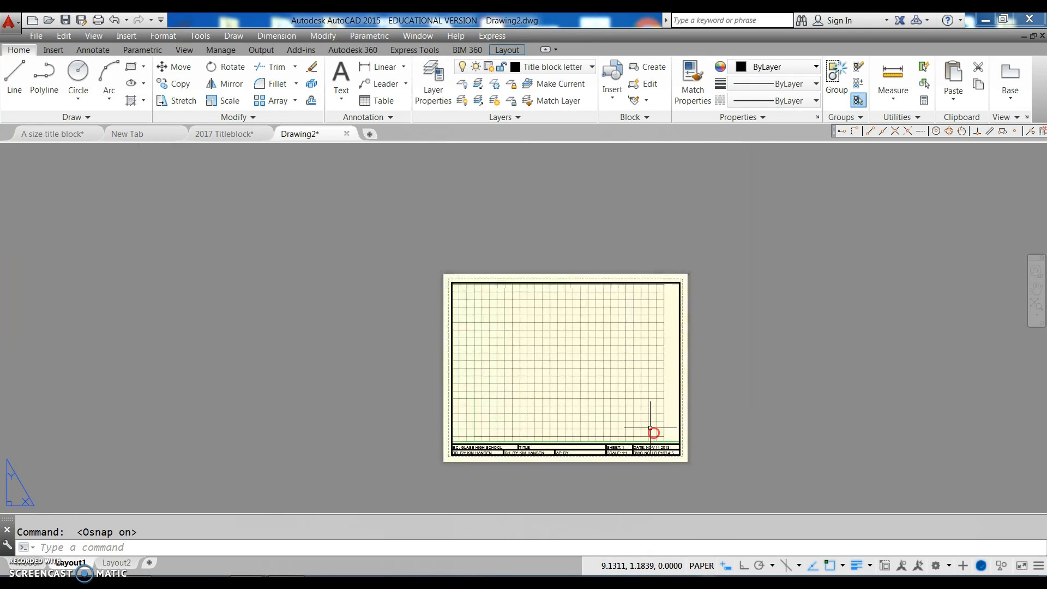
double_click(651, 404)
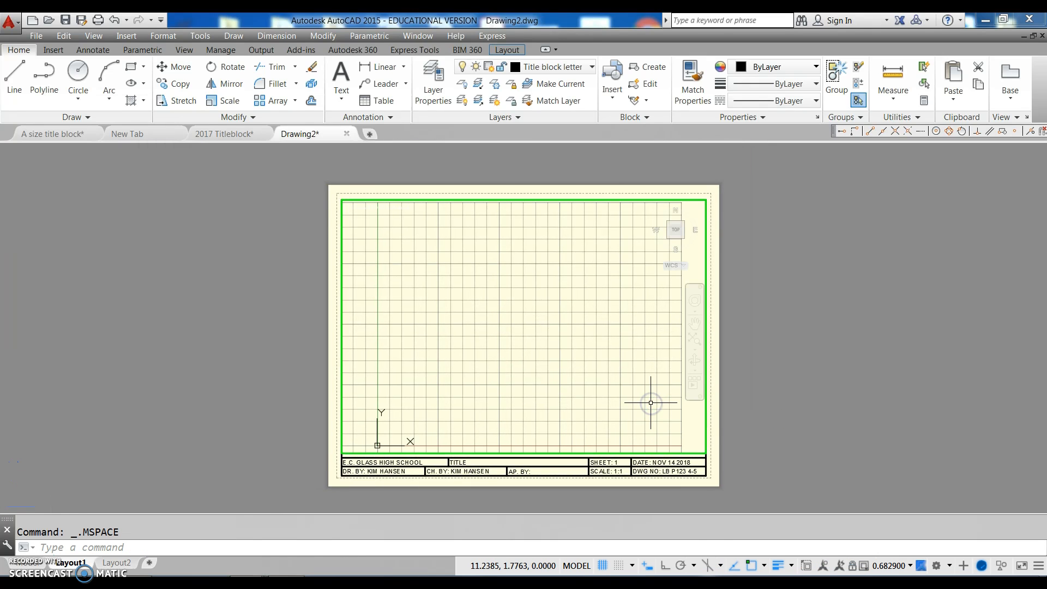
click(601, 565)
click(600, 566)
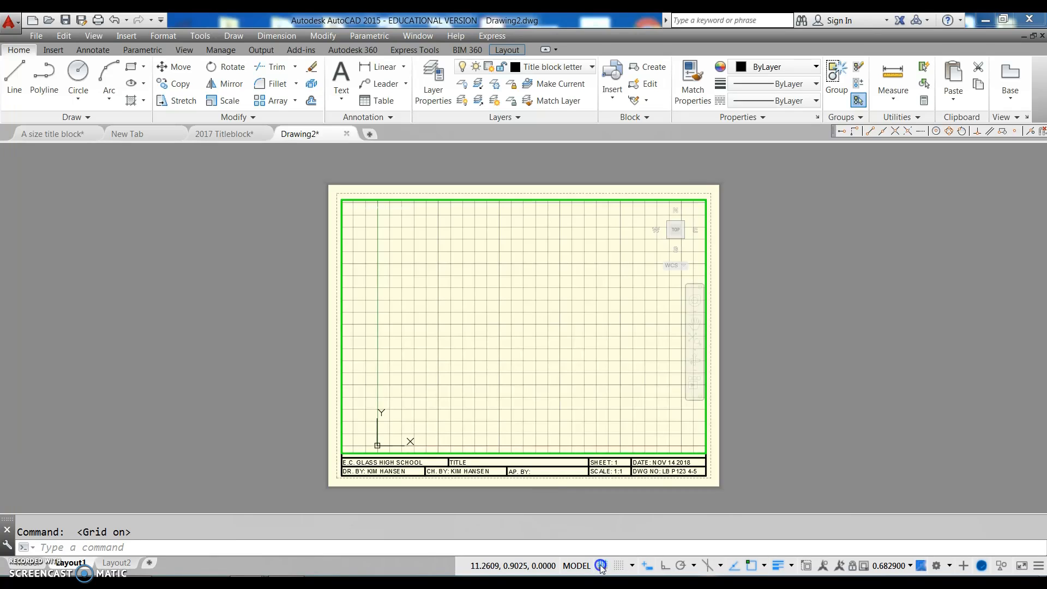
click(619, 567)
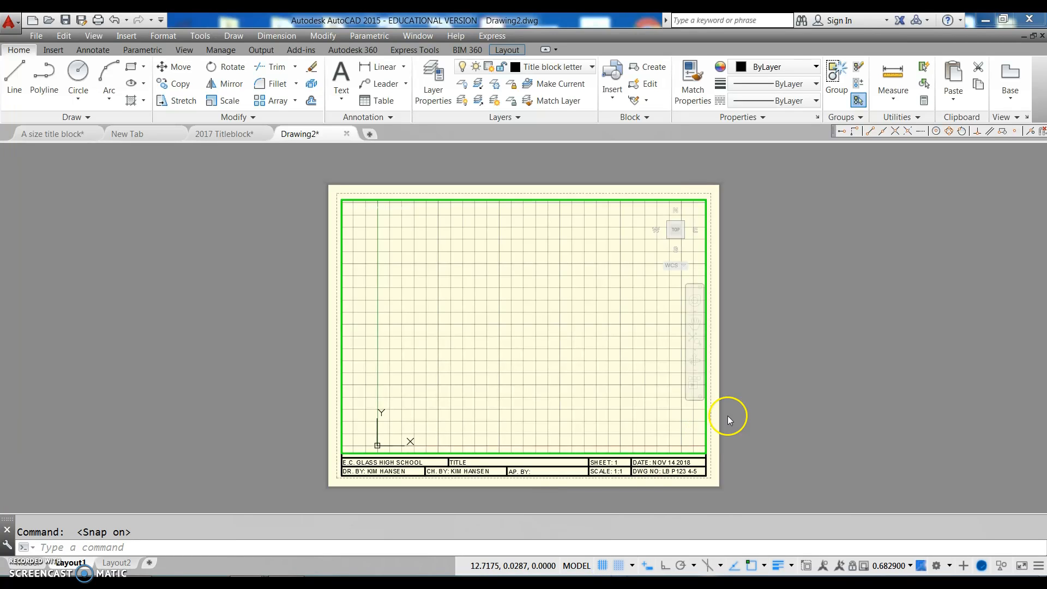
double_click(711, 451)
key(Escape)
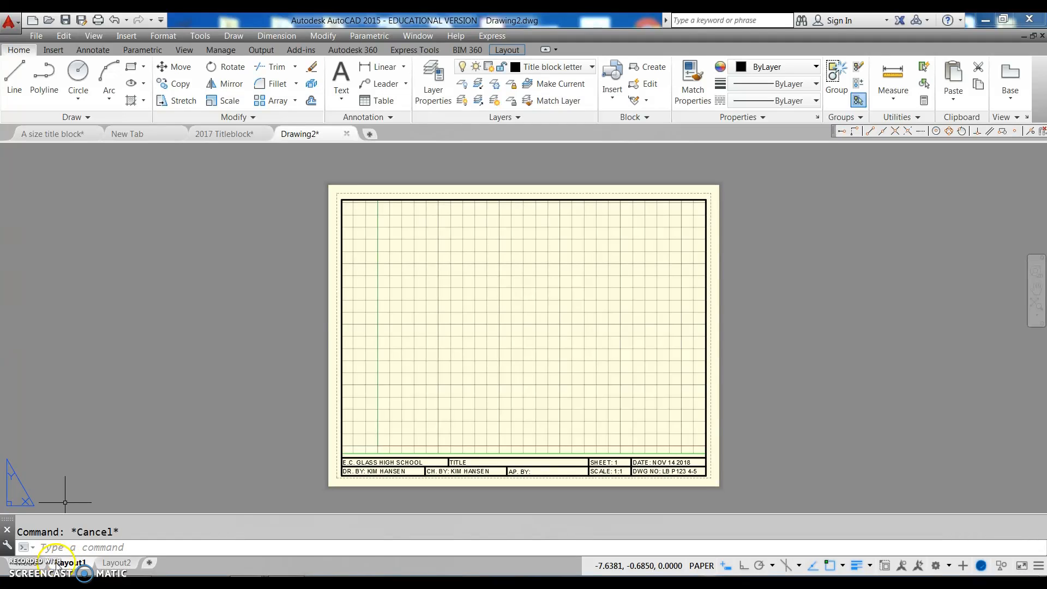
Rename the Layout1 layout as A Size and cancel any stray selection
right_click(77, 562)
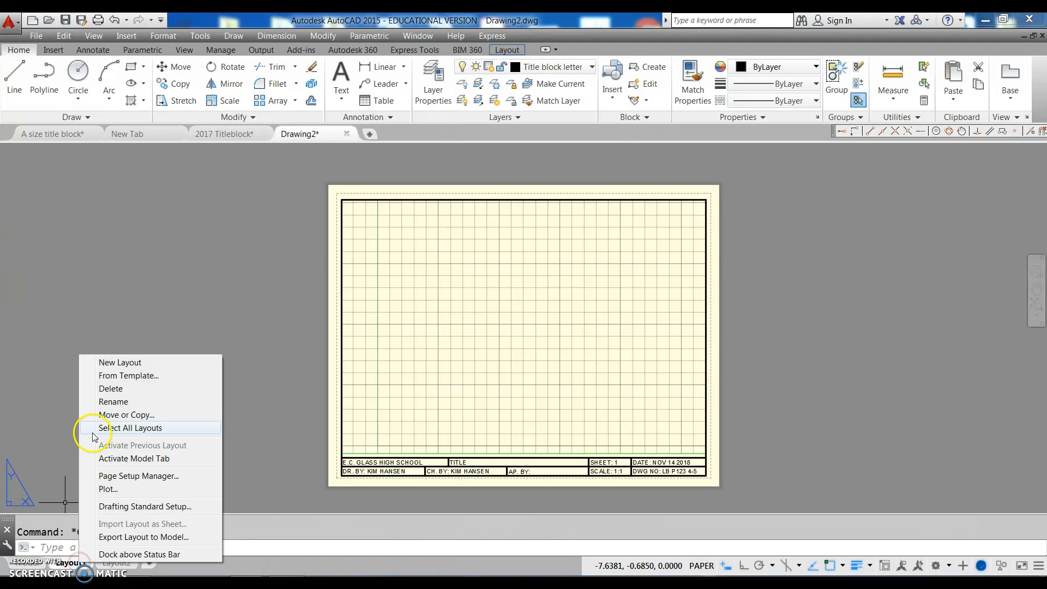
click(118, 401)
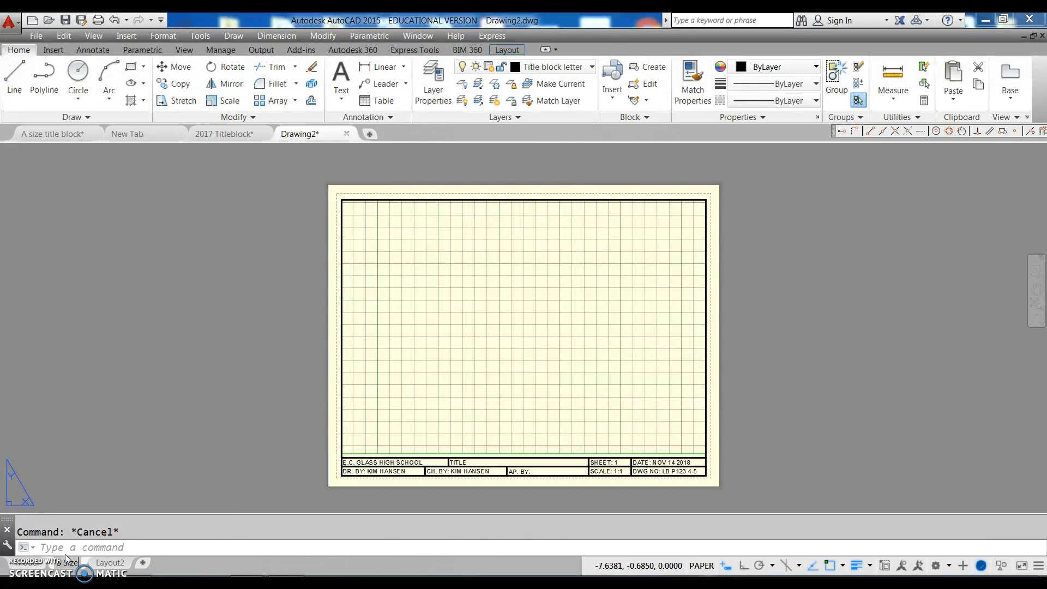
click(66, 562)
click(122, 492)
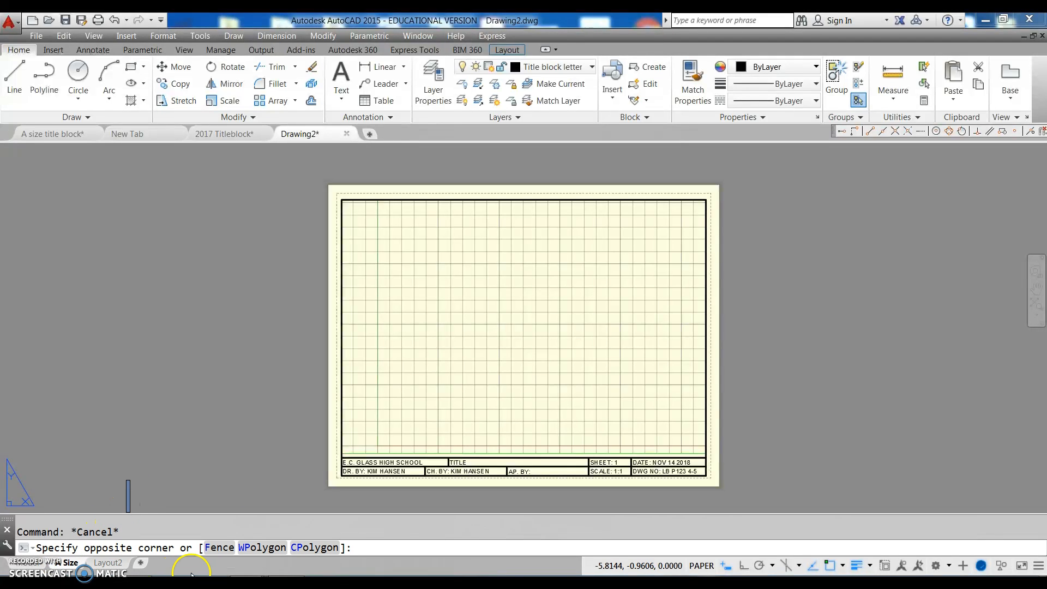
key(Escape)
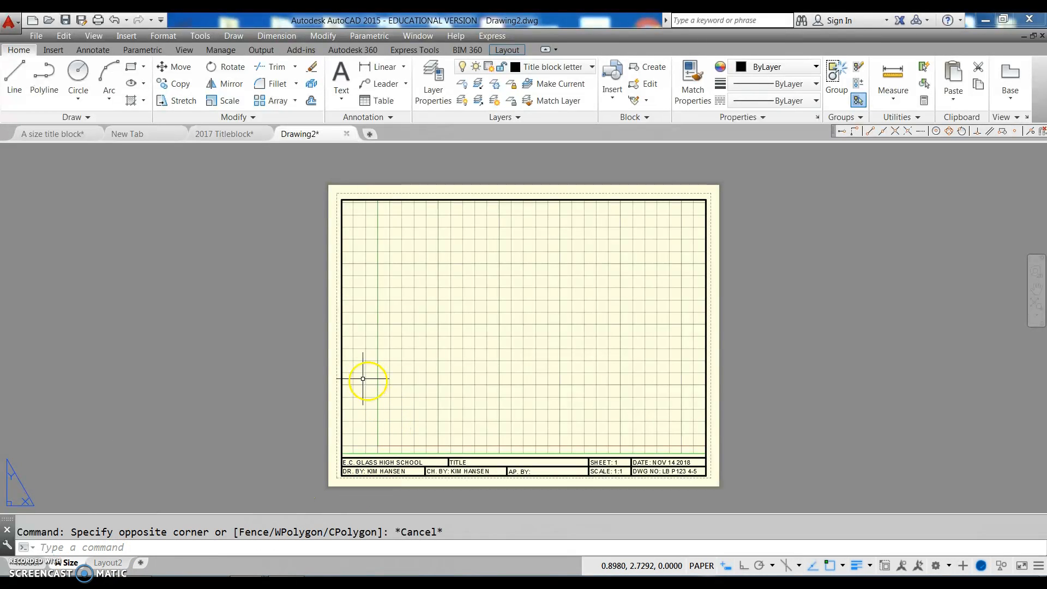
key(Escape)
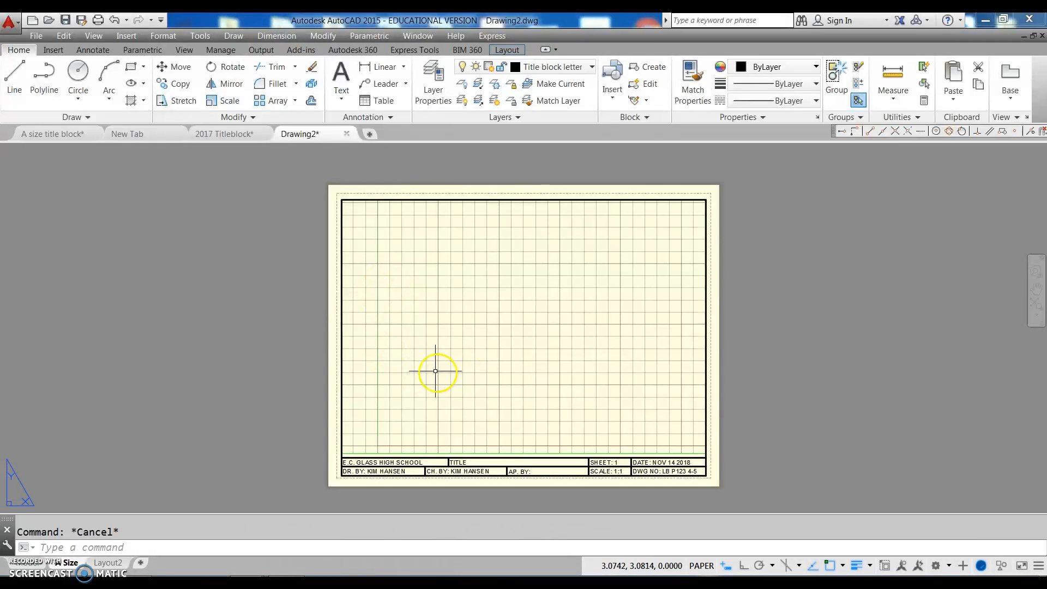
Create a new page setup named A size based on the current *A Size* layout
click(10, 23)
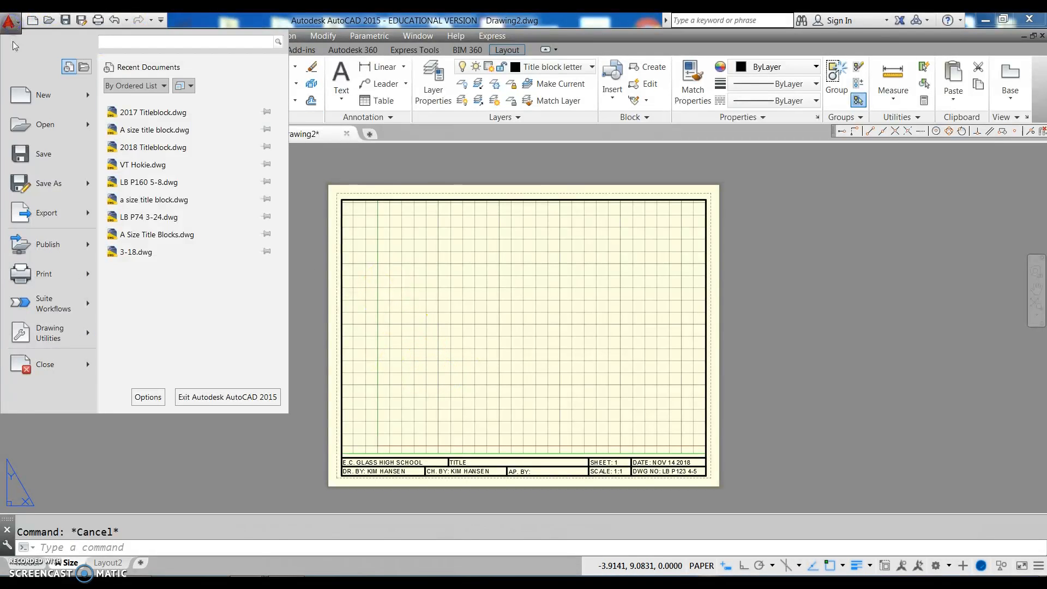
click(72, 278)
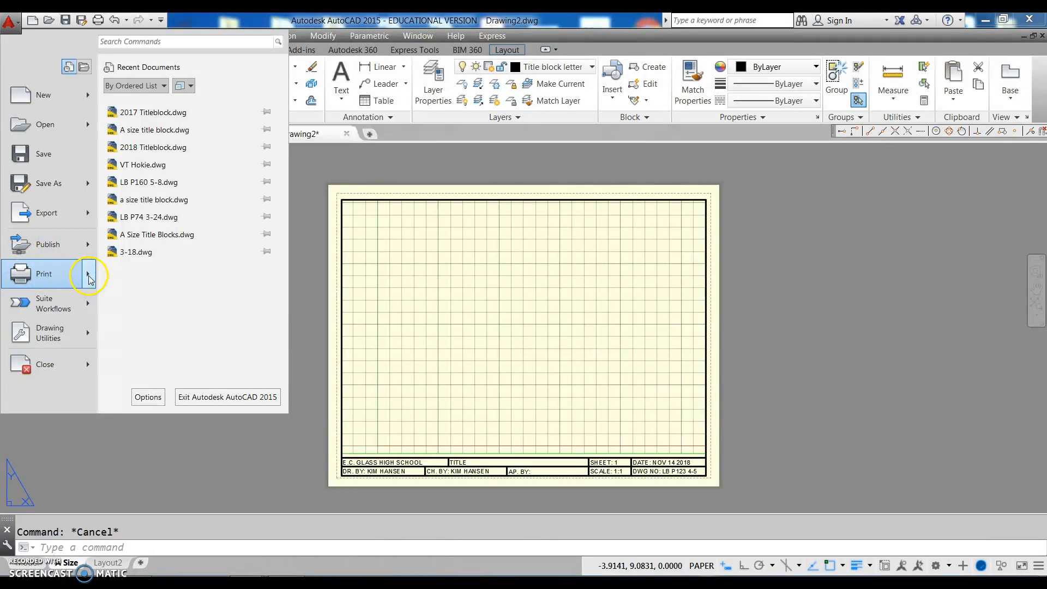
mouse_move(89, 279)
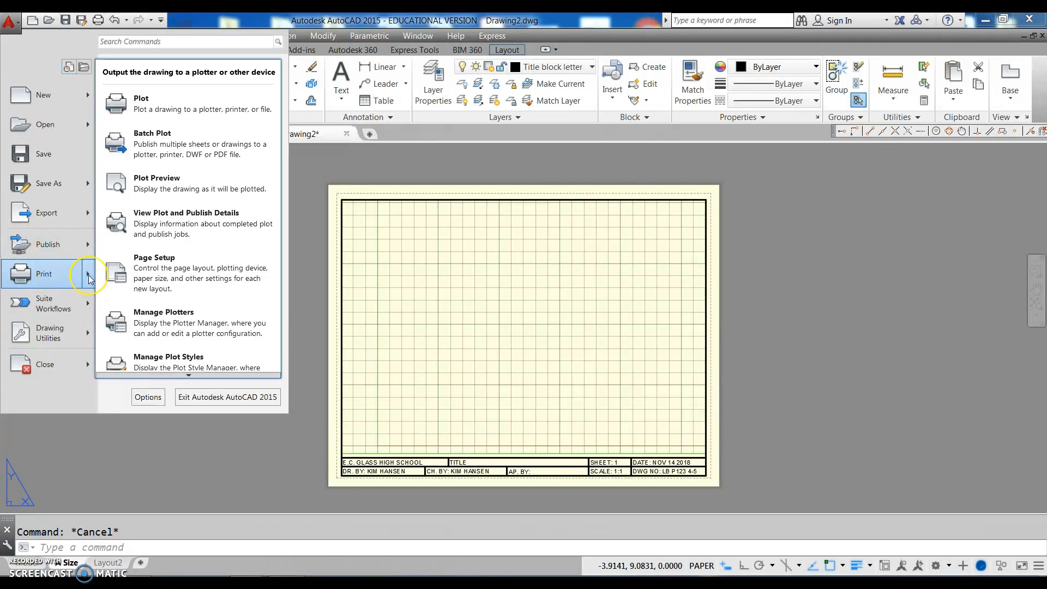
click(140, 269)
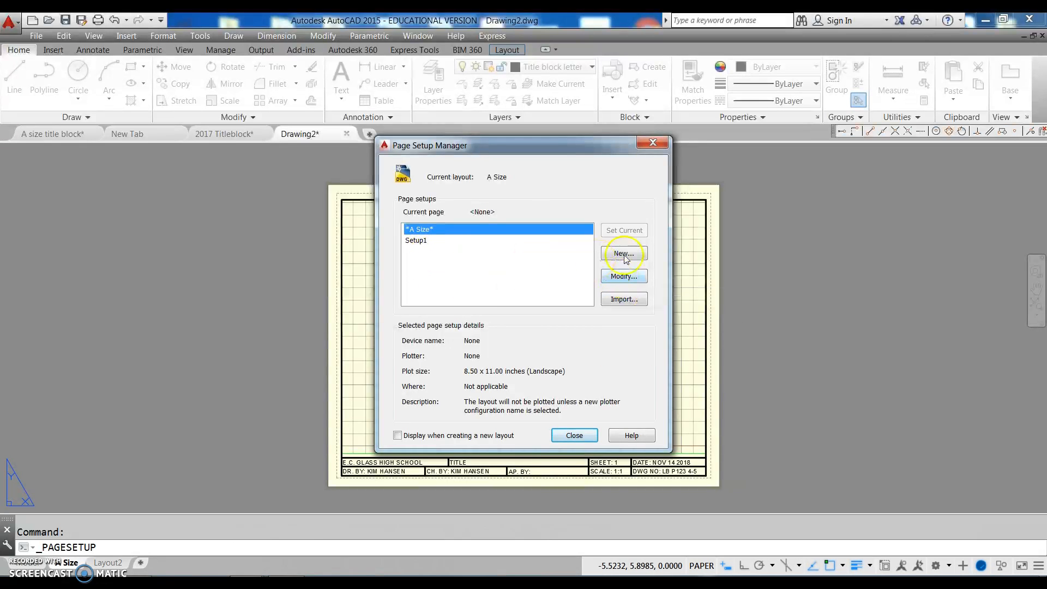
click(606, 258)
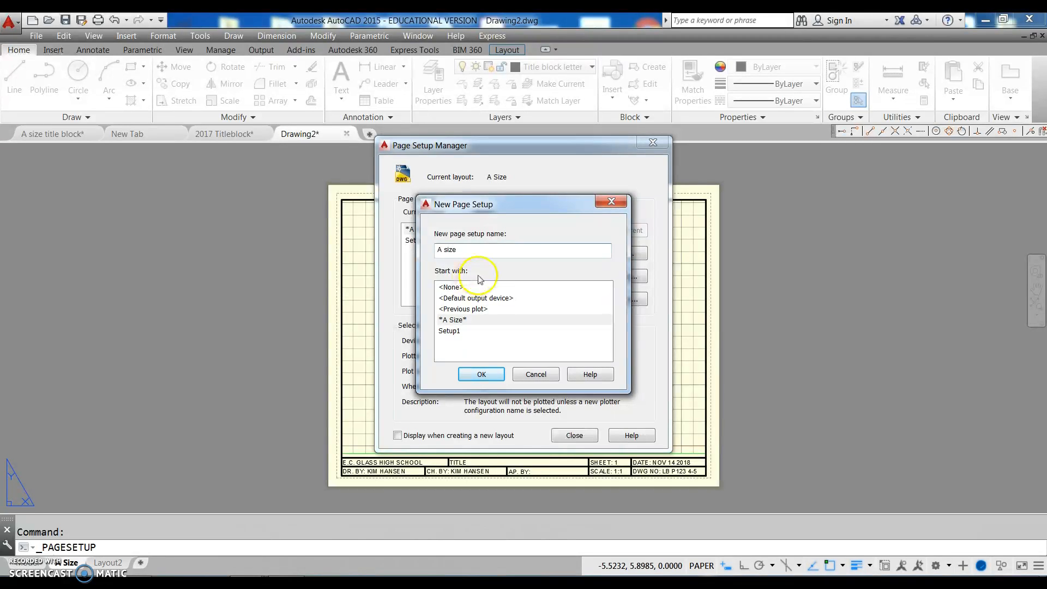
click(481, 374)
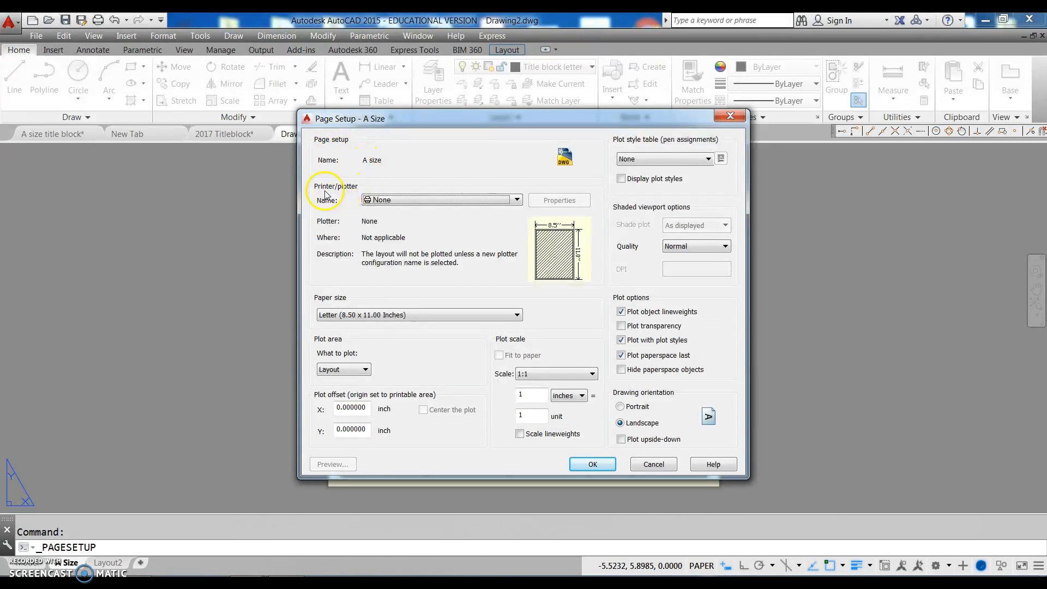
Set the page setup's printer to ECGT00303P - HP 5200 and keep Letter as the paper size
click(515, 199)
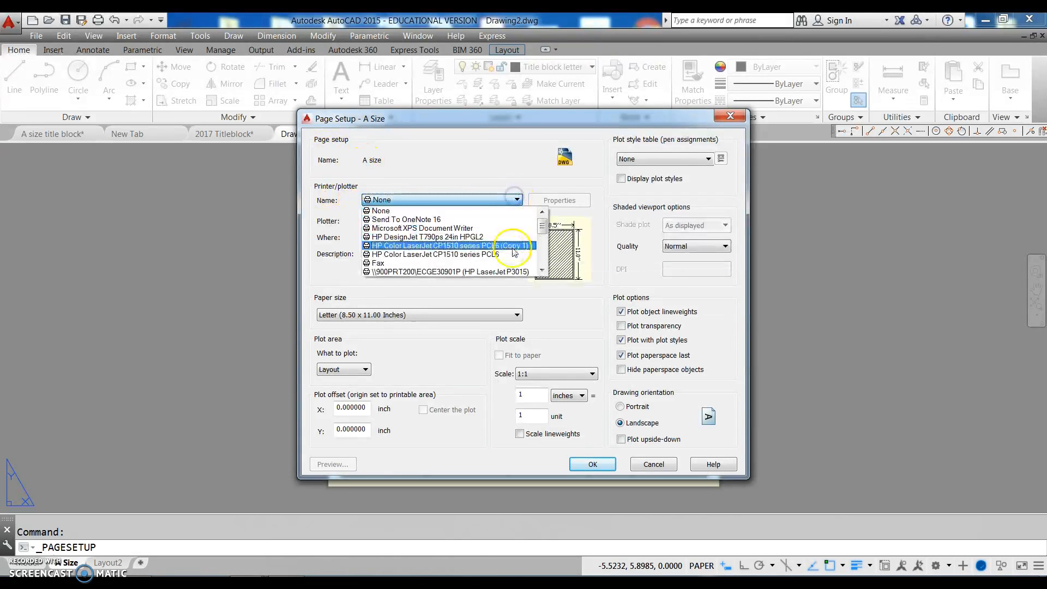
click(541, 270)
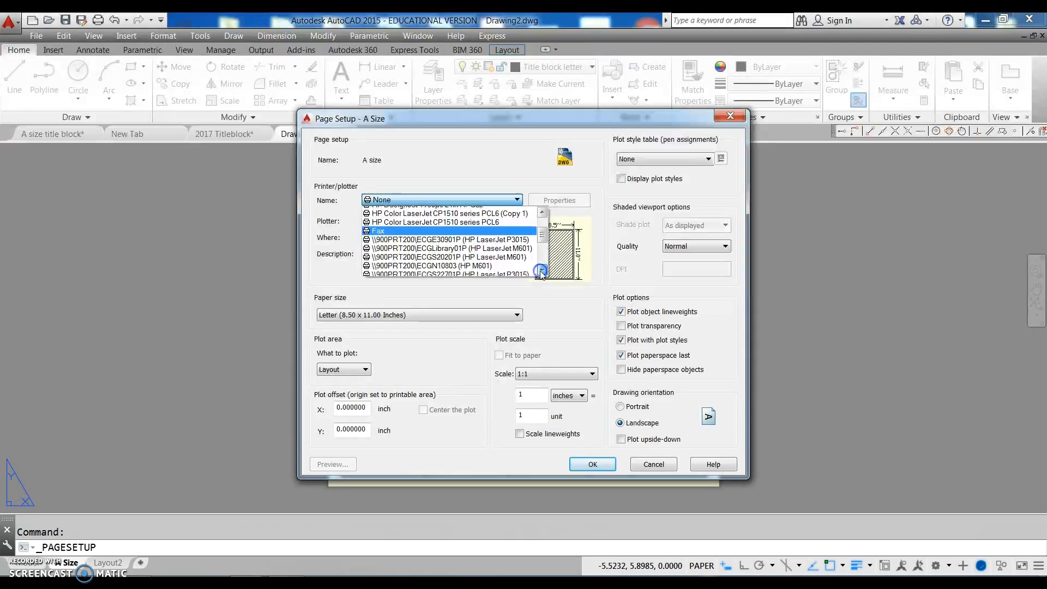
click(541, 270)
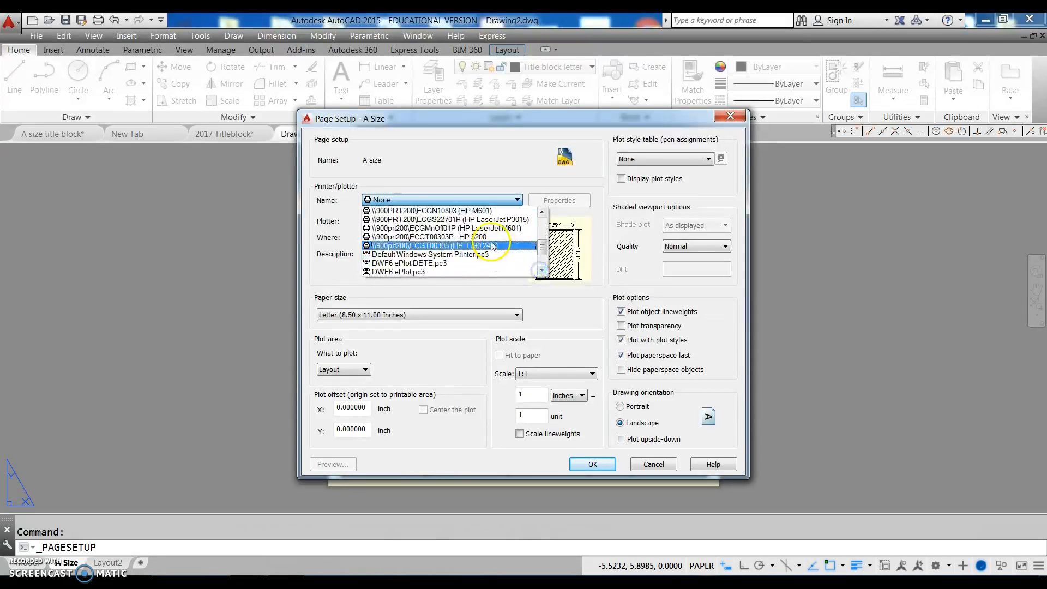
click(490, 237)
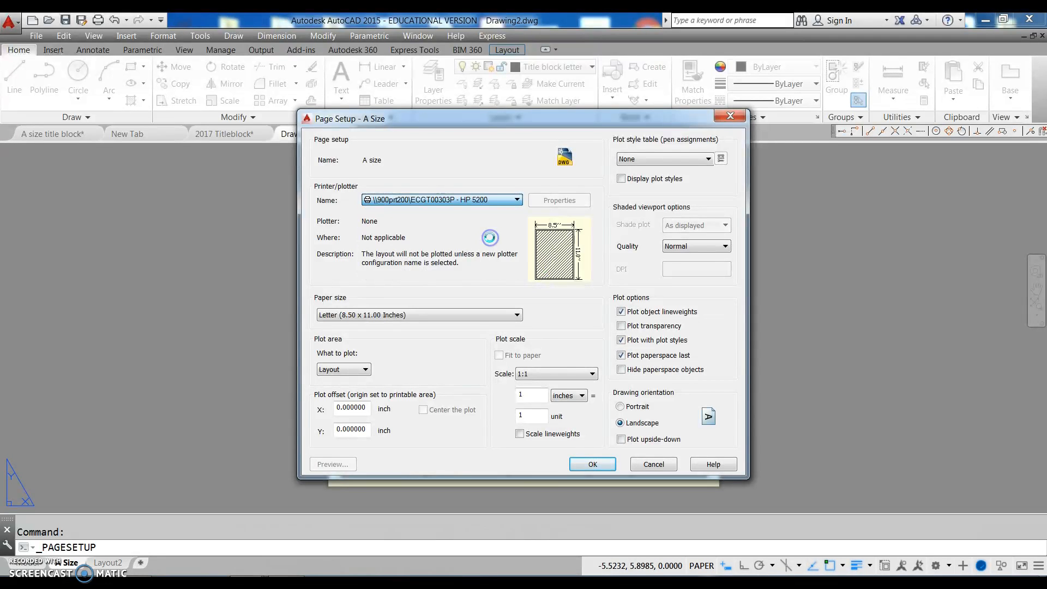
click(478, 314)
click(396, 315)
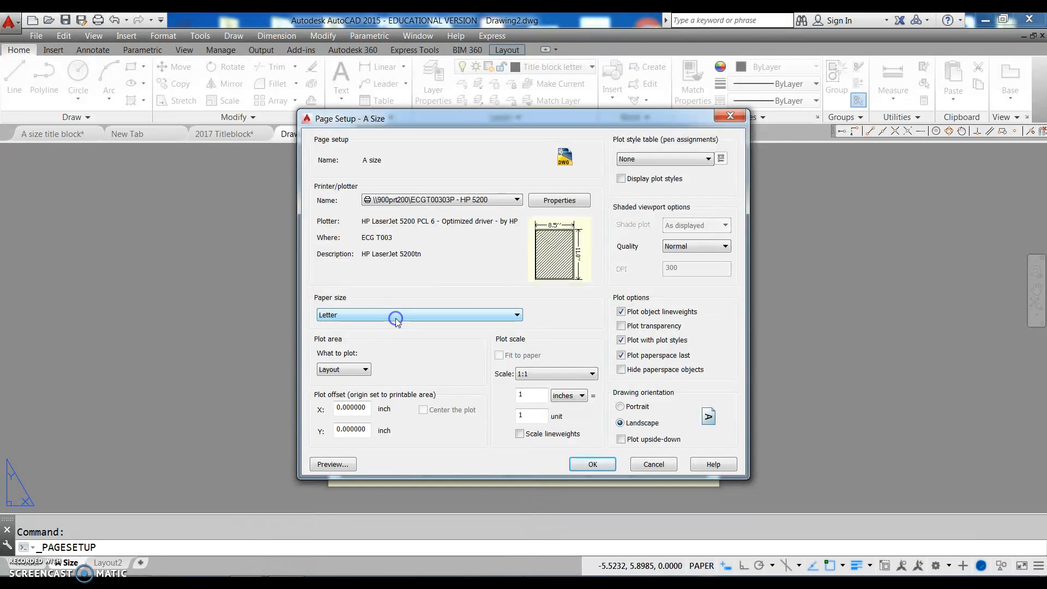
Set the plot area to a window from just outside the border's upper-left corner to just outside its lower-right corner, and center the plot
click(360, 370)
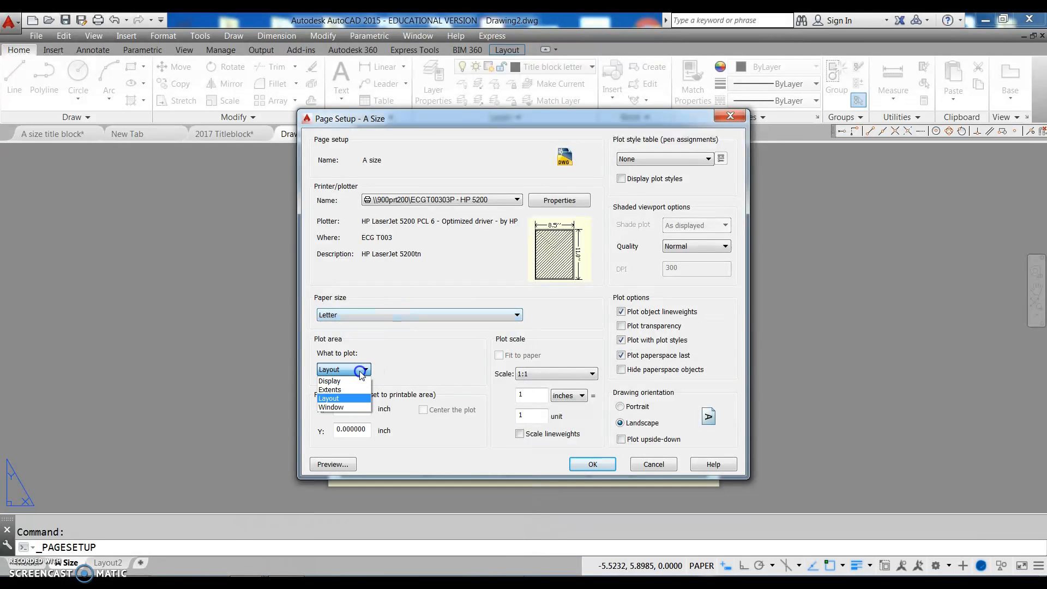
click(328, 406)
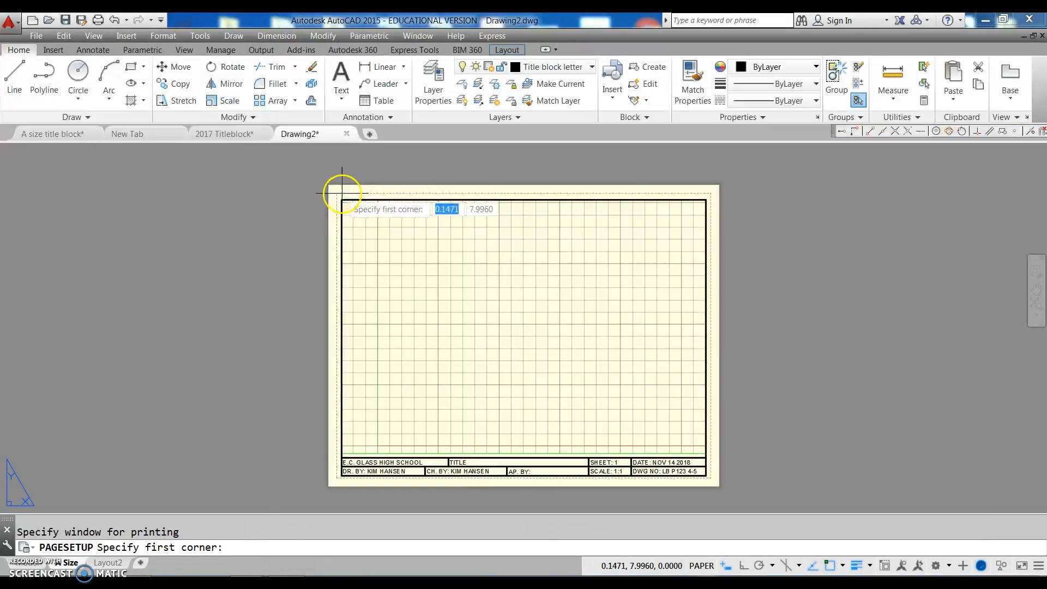
scroll(330, 195, up, 4)
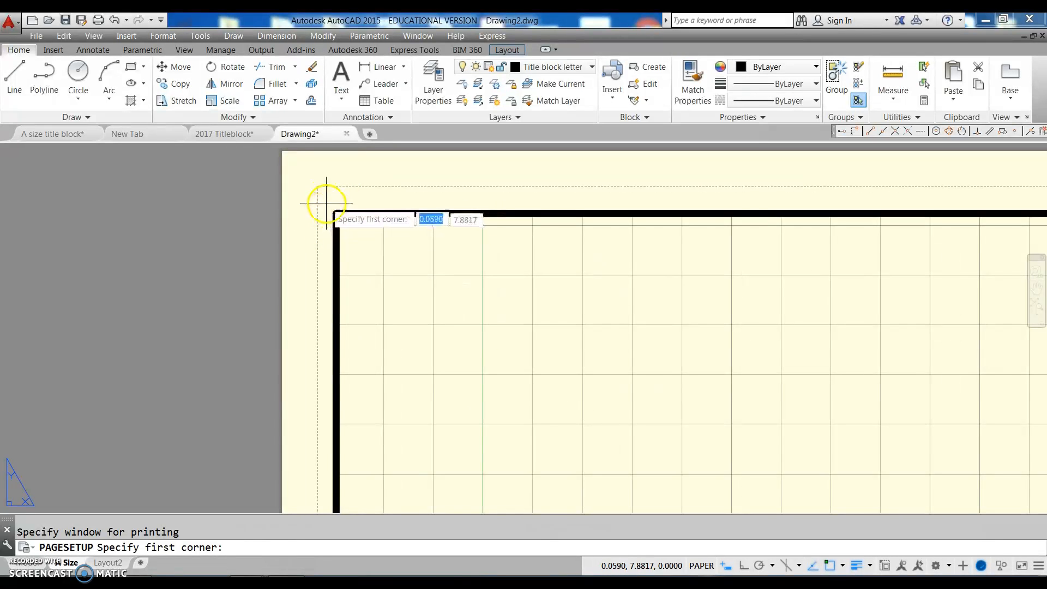
click(324, 201)
scroll(351, 252, down, 4)
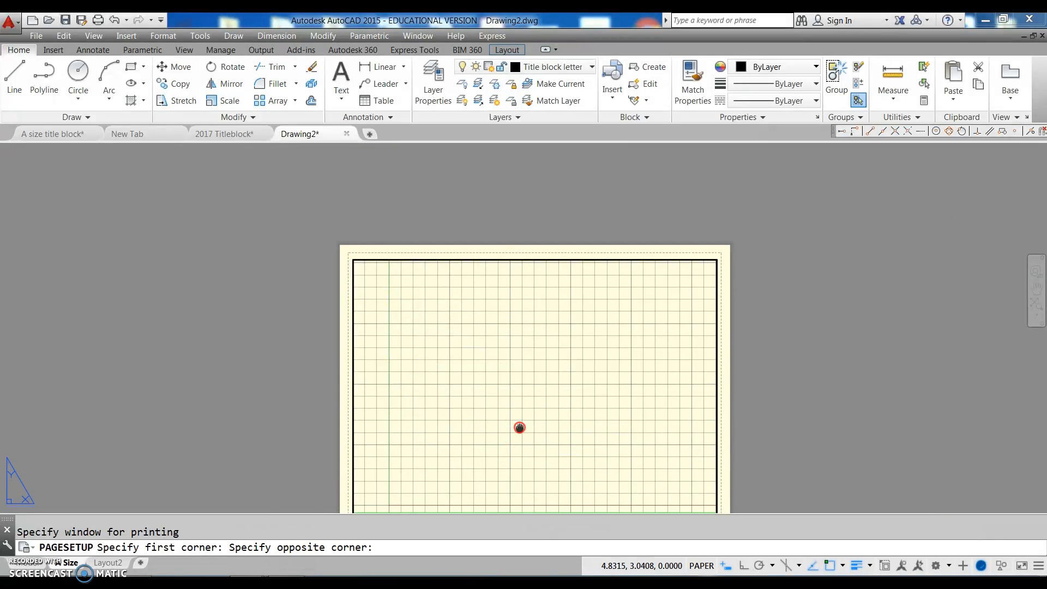
middle_drag(519, 428, 460, 255)
scroll(660, 376, up, 5)
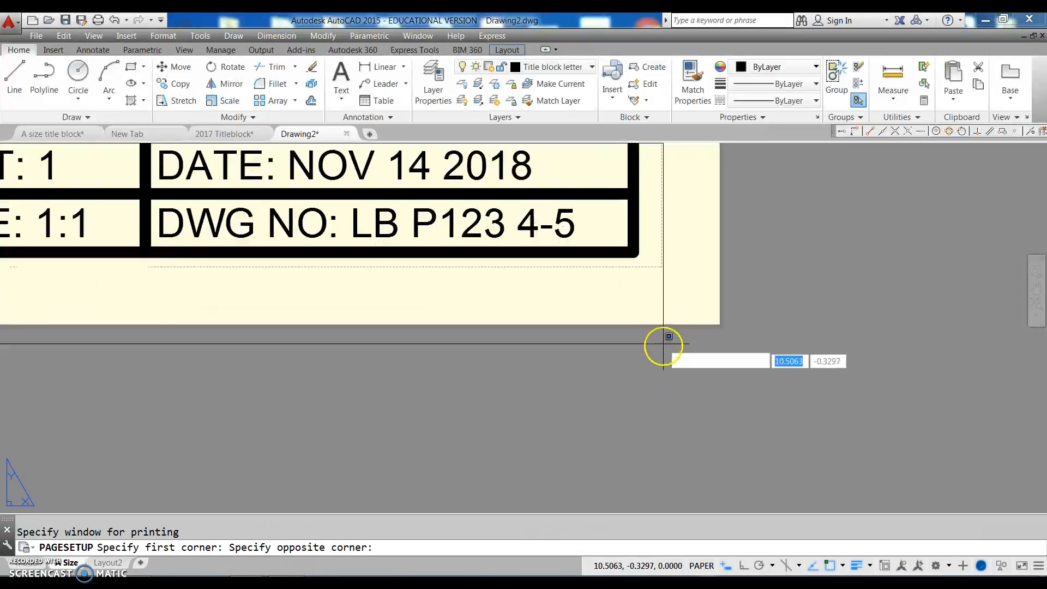
click(647, 277)
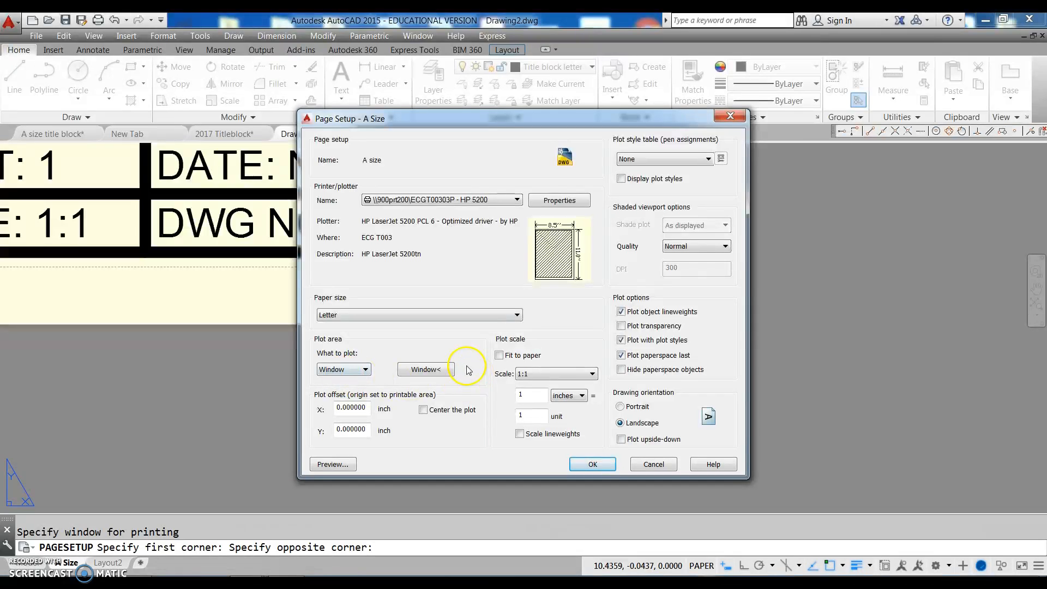
click(423, 409)
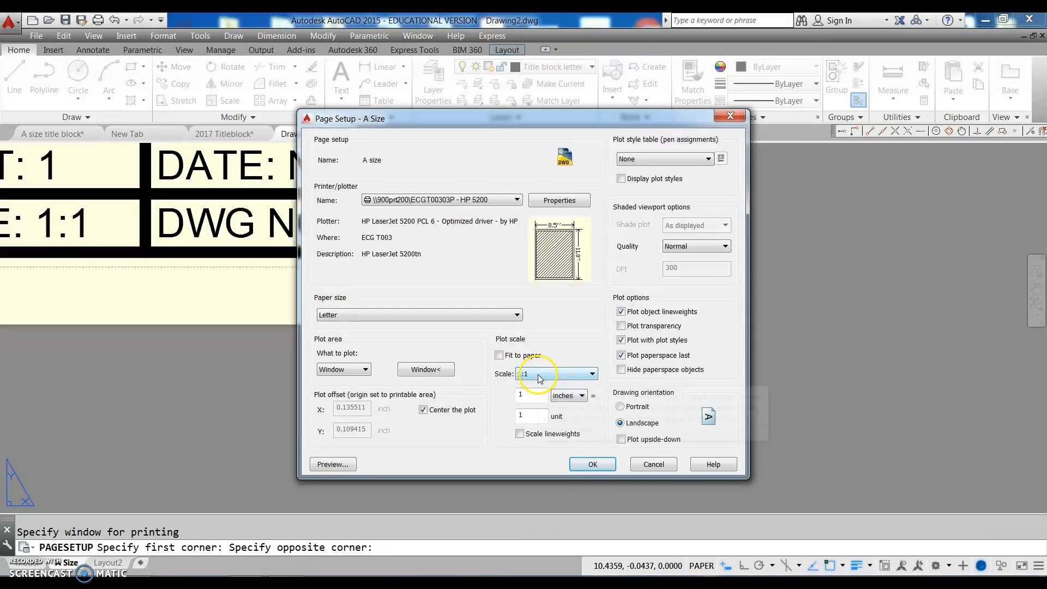
Preview the A size page setup's plot, exit the preview, and accept the page setup
click(332, 464)
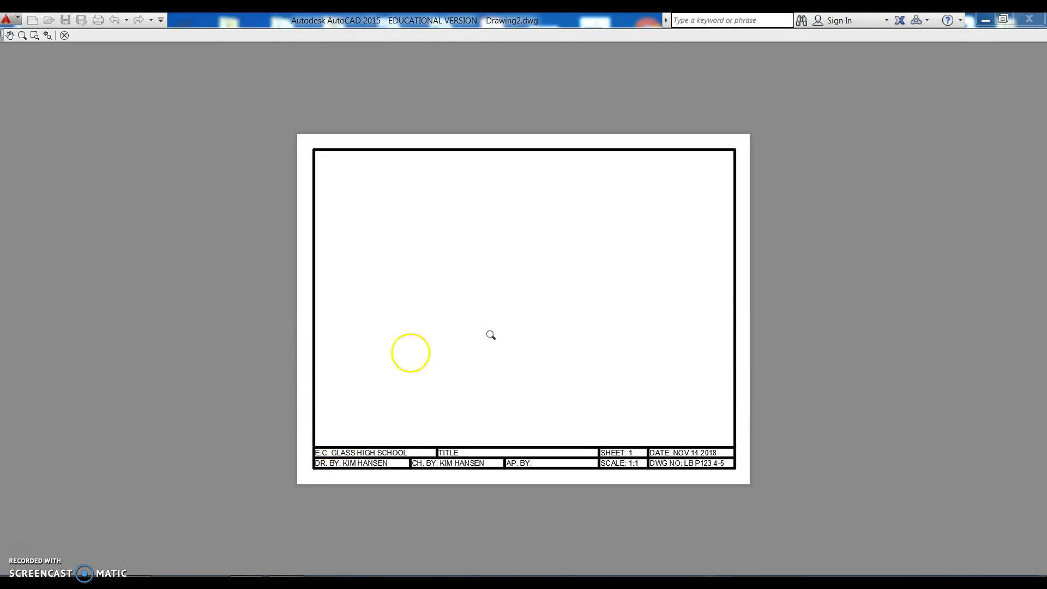
right_click(402, 363)
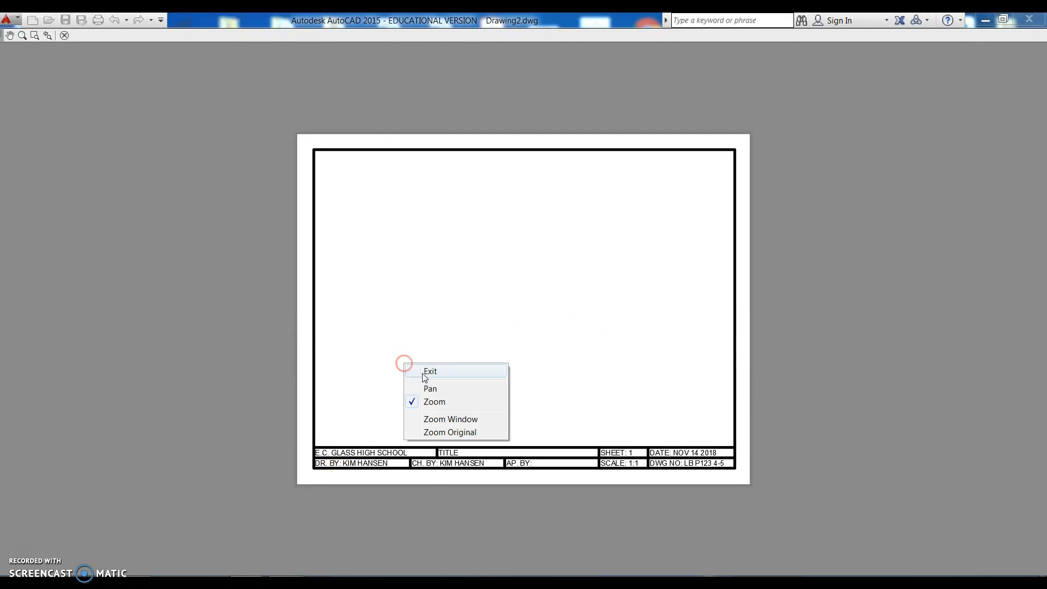
click(415, 371)
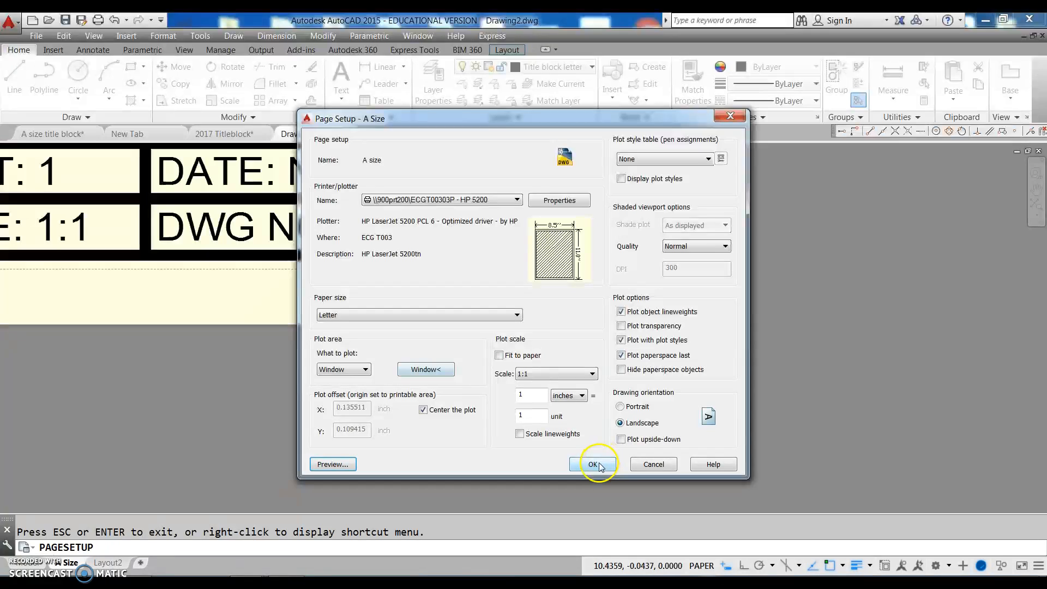
click(588, 462)
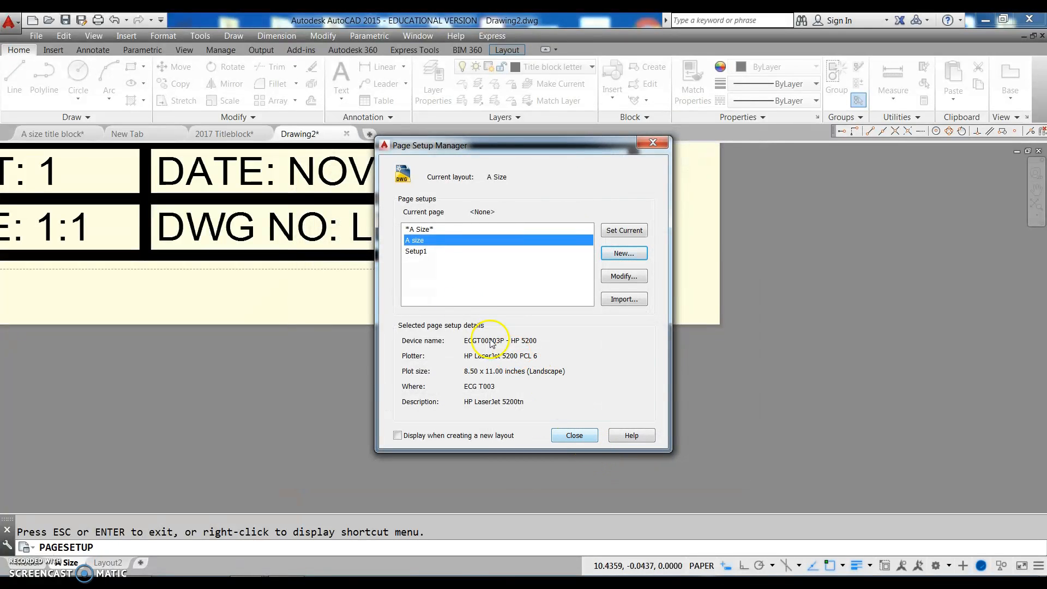
Create a new page setup named A Size 4200 based on the A size page setup
click(407, 244)
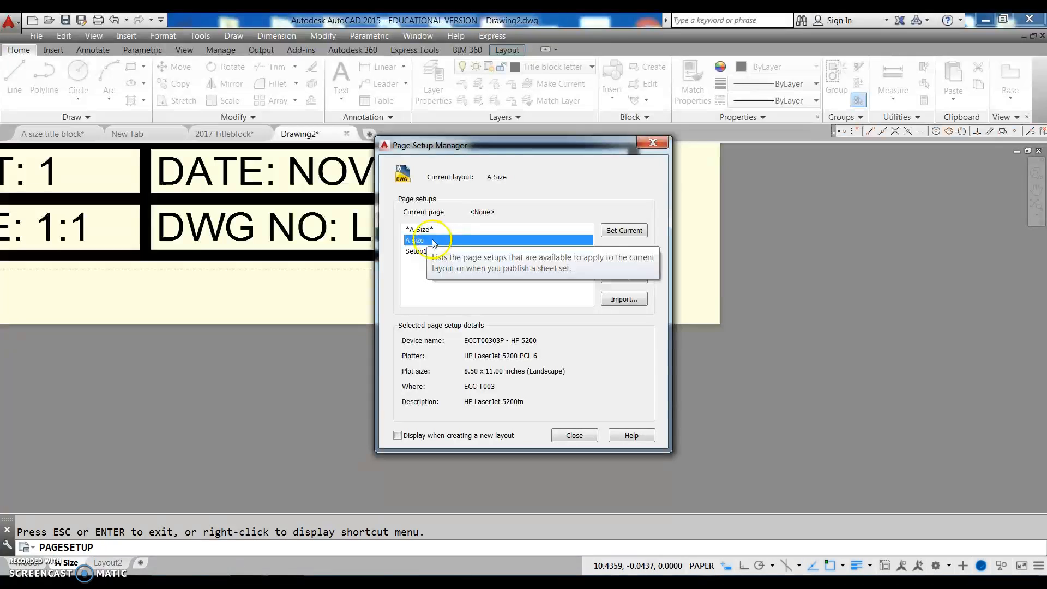
click(423, 290)
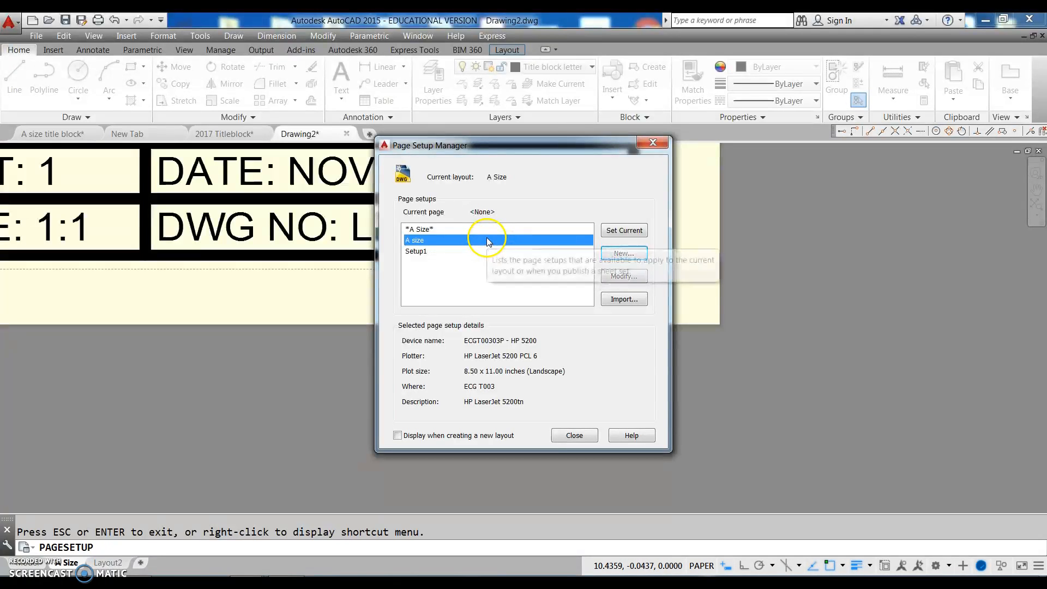
click(621, 254)
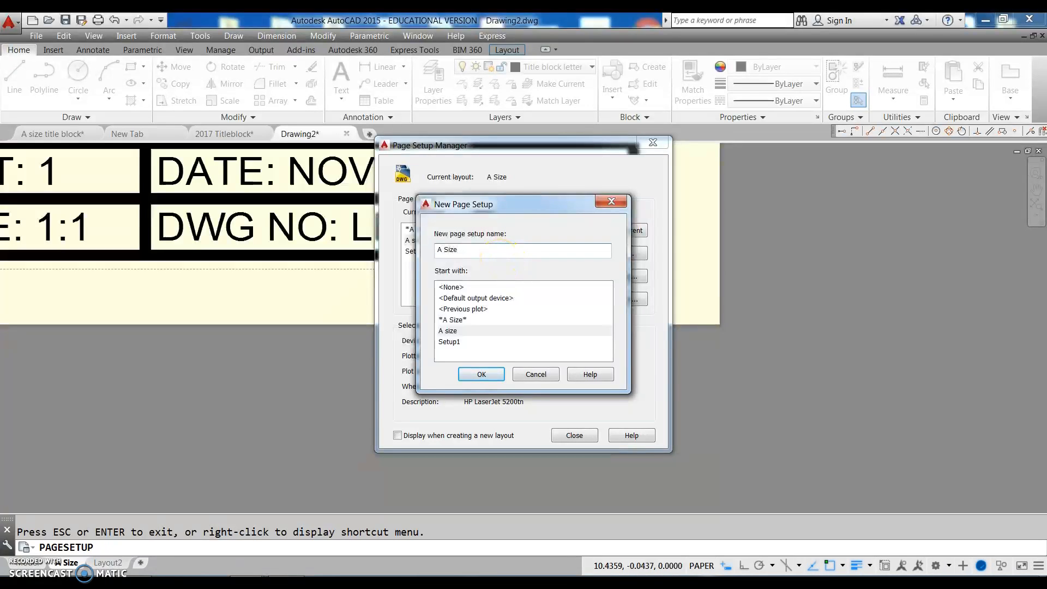
text(A Size 4200)
click(480, 373)
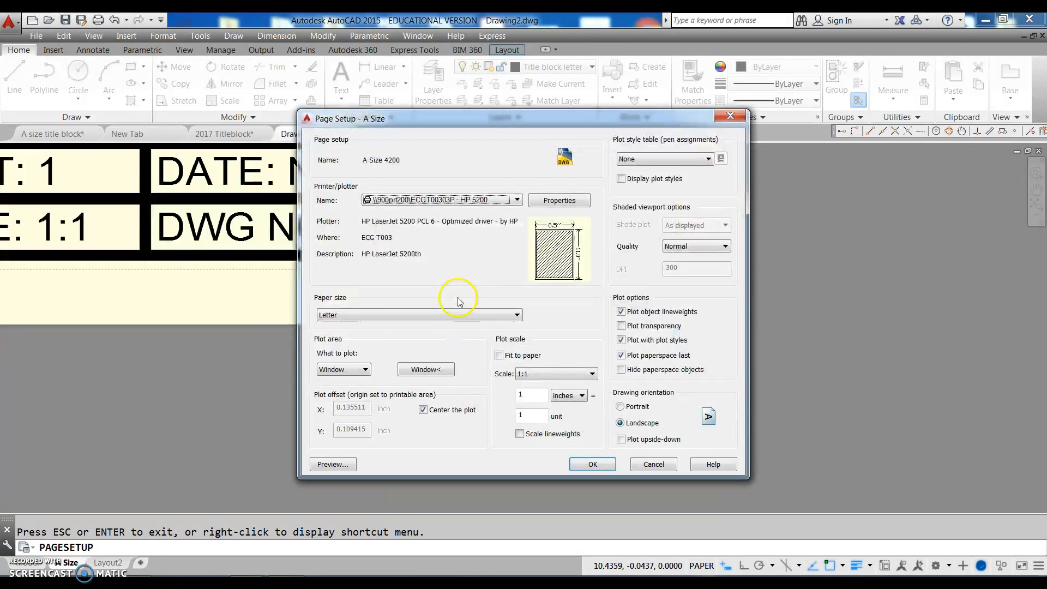
Try the ECGT00305 (HP T790 24in) printer for the A Size 4200 page setup, then cancel the changes
click(517, 200)
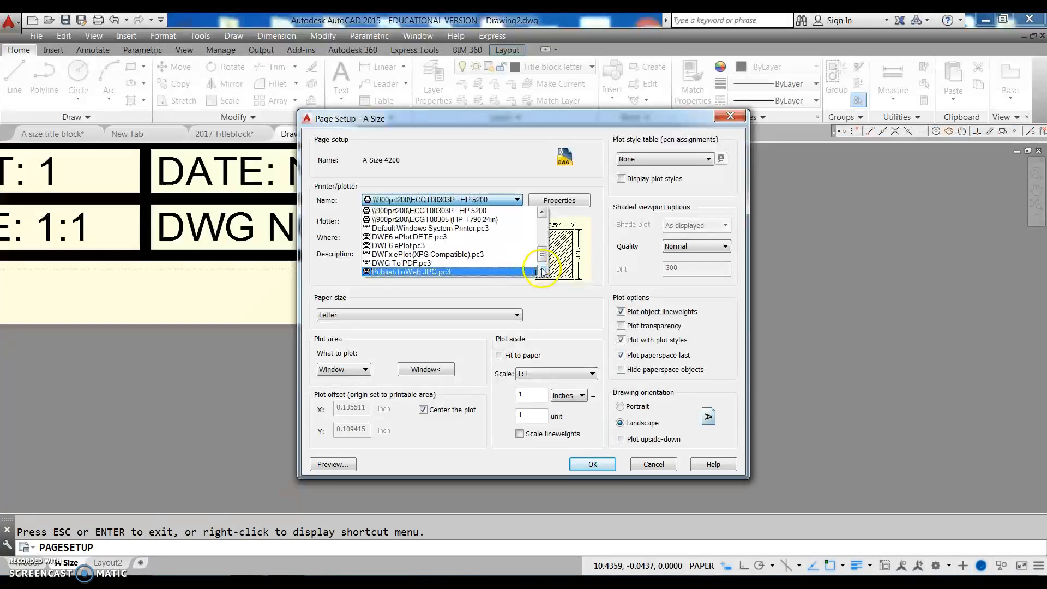
click(543, 213)
click(543, 214)
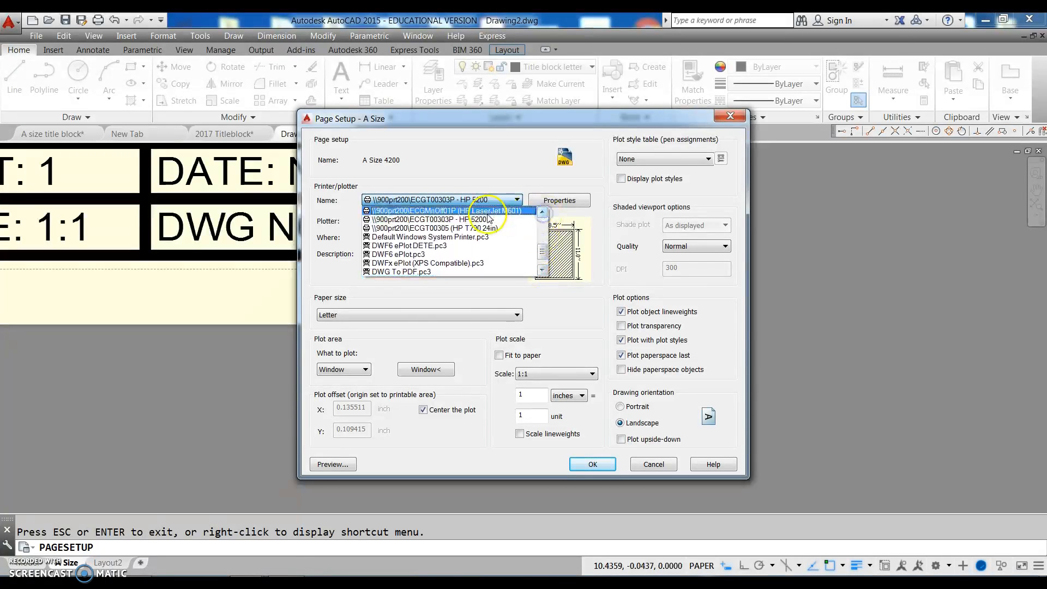
click(542, 271)
click(542, 271)
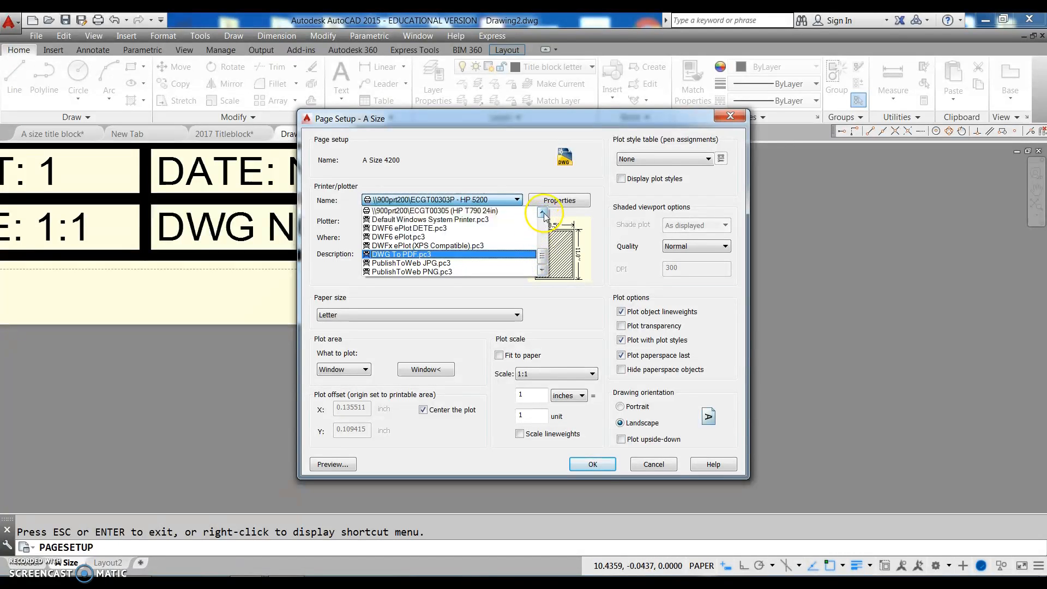
click(543, 213)
click(543, 213)
click(543, 213)
click(543, 213)
click(543, 213)
click(543, 214)
click(543, 213)
click(543, 213)
click(543, 213)
click(543, 213)
click(542, 213)
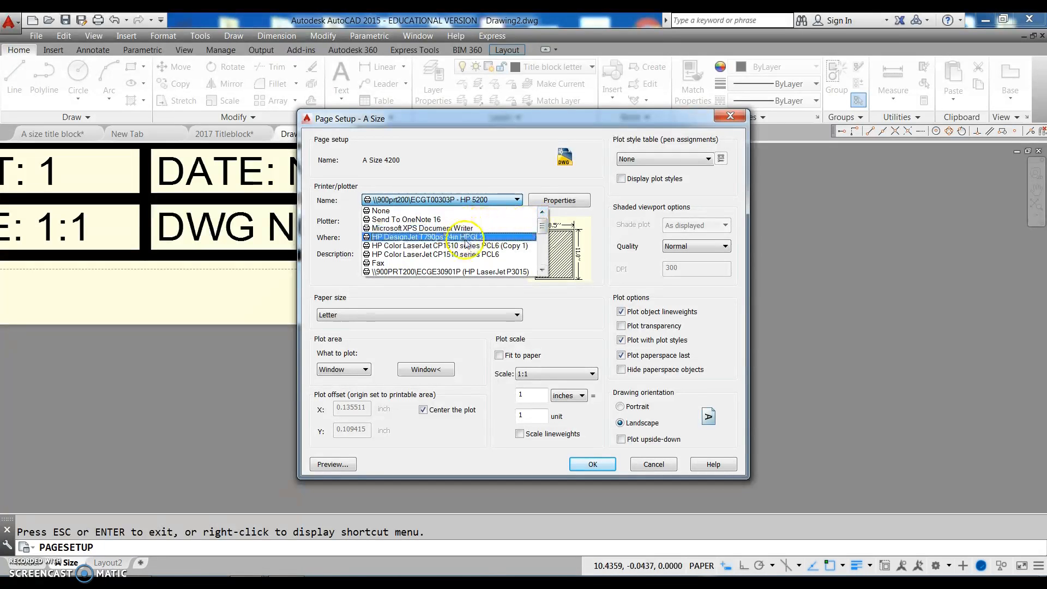
click(542, 270)
click(542, 270)
click(542, 270)
click(541, 267)
click(540, 266)
click(540, 266)
click(541, 266)
click(540, 266)
click(541, 266)
click(540, 266)
click(540, 267)
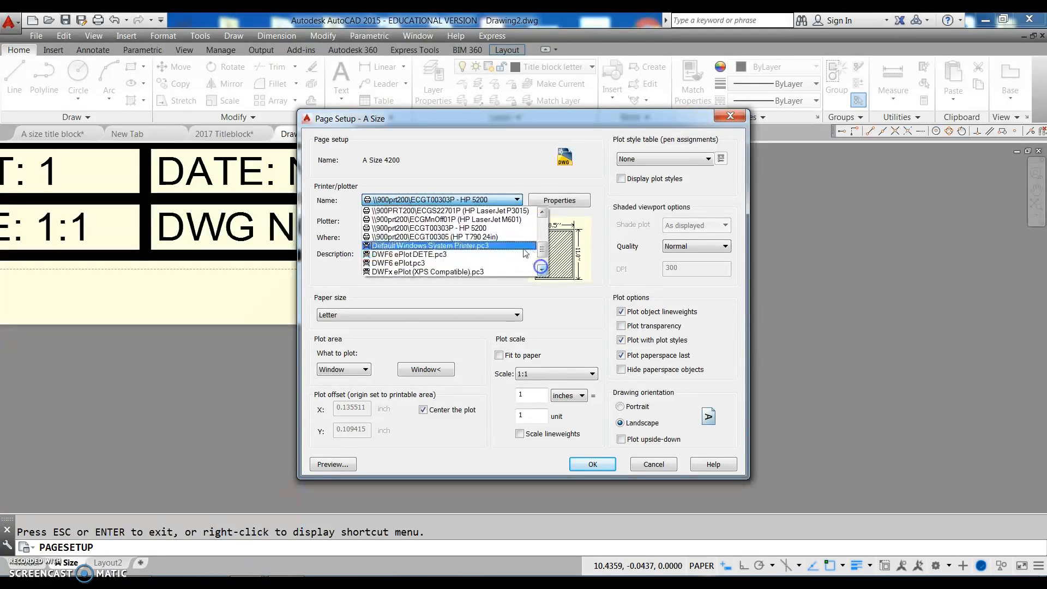
click(504, 236)
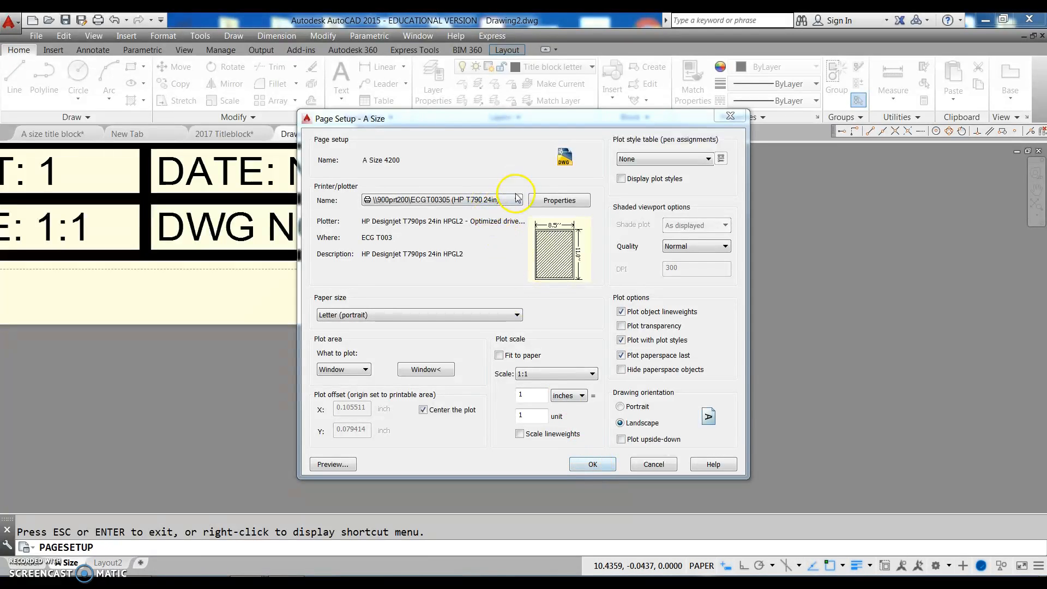
click(650, 464)
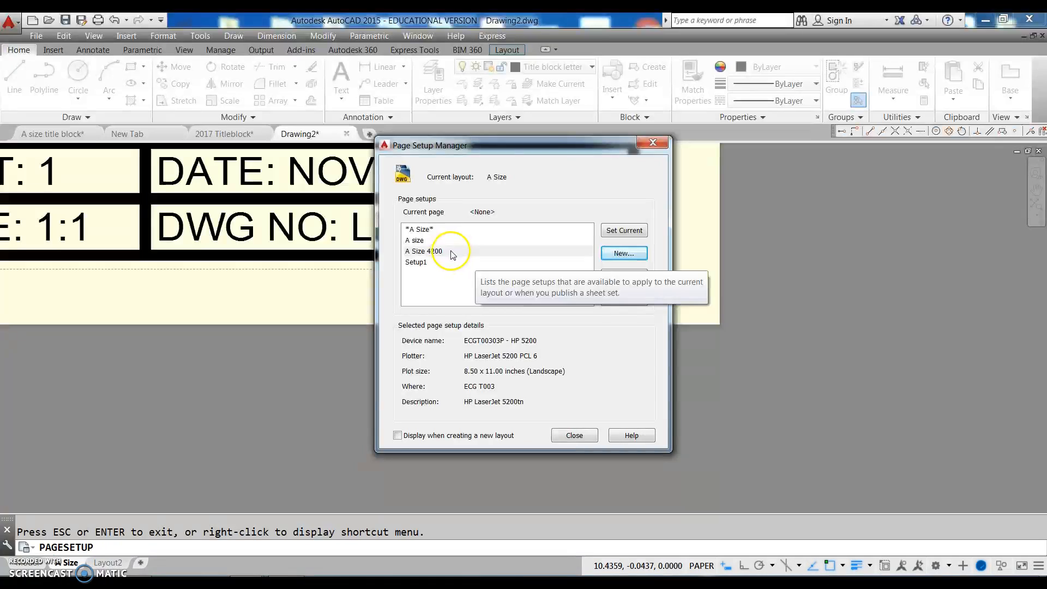
Delete the A Size 4200 and Setup1 page setups
click(452, 252)
right_click(510, 250)
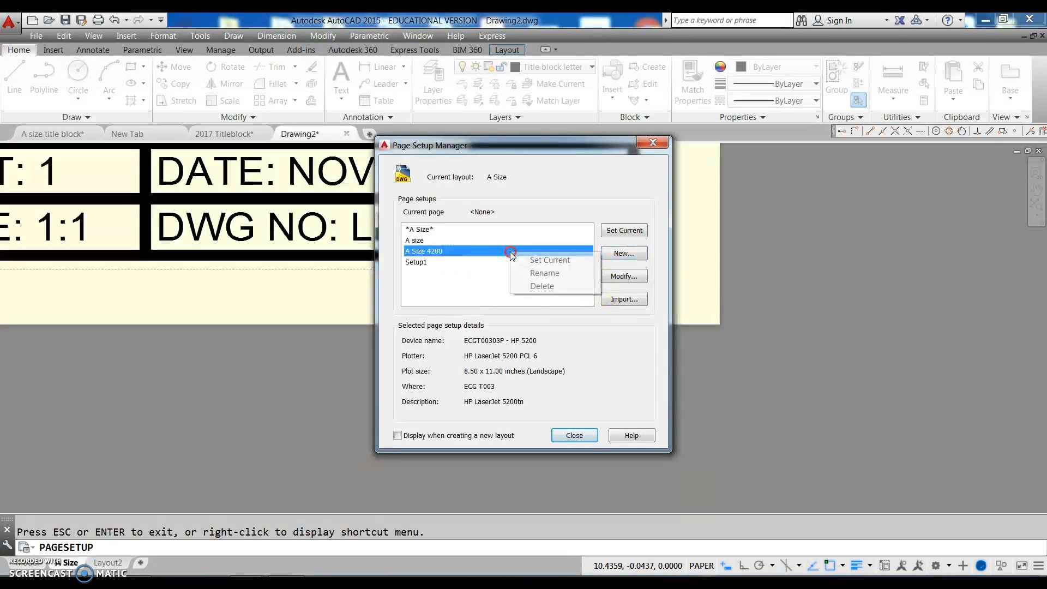
click(537, 285)
right_click(425, 250)
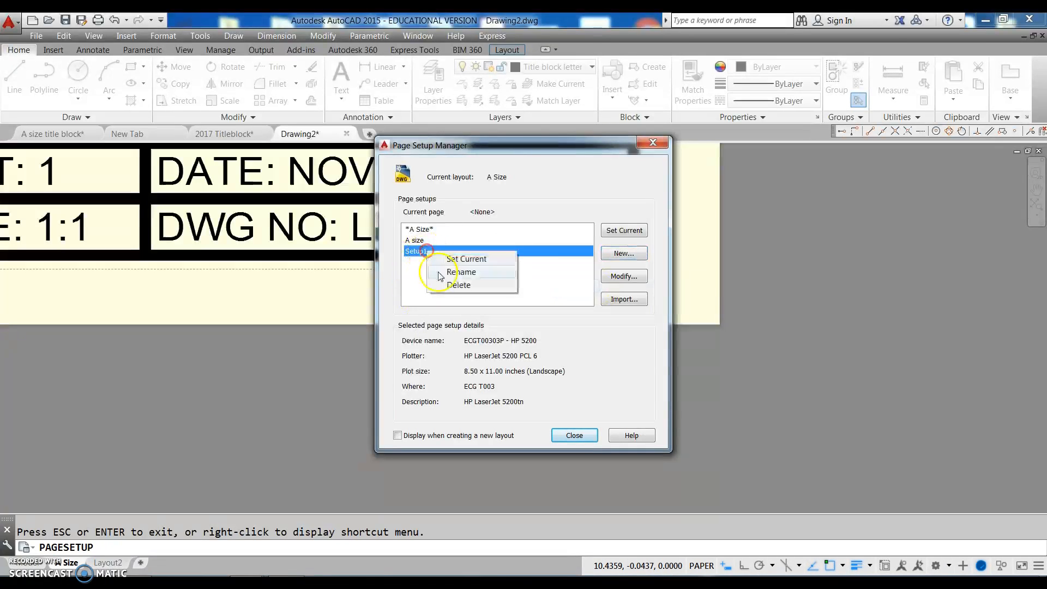
click(458, 284)
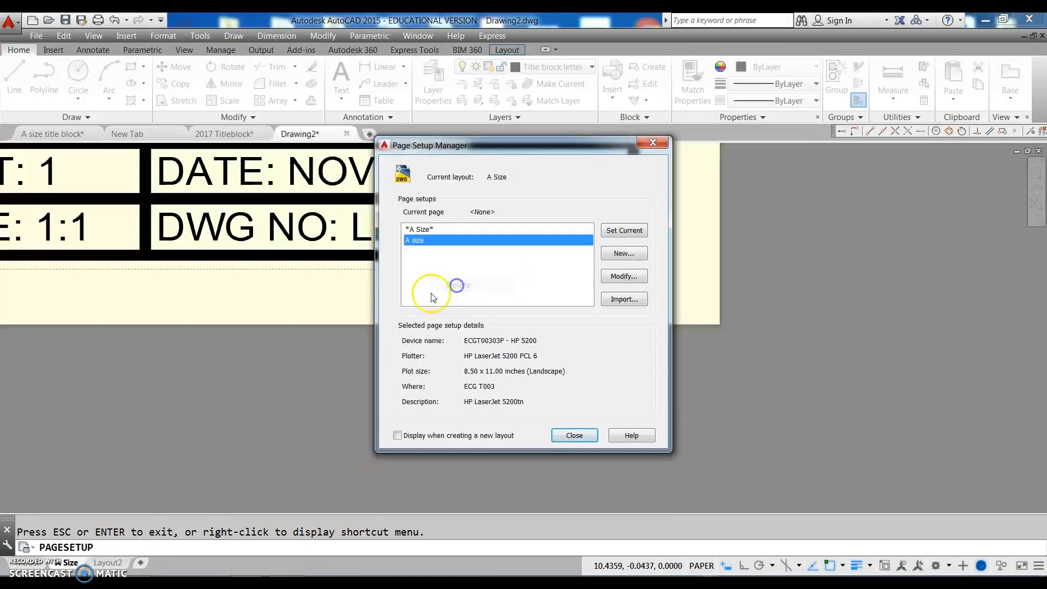
Select the A size page setup in the list and close the page setup manager
click(430, 230)
right_click(431, 229)
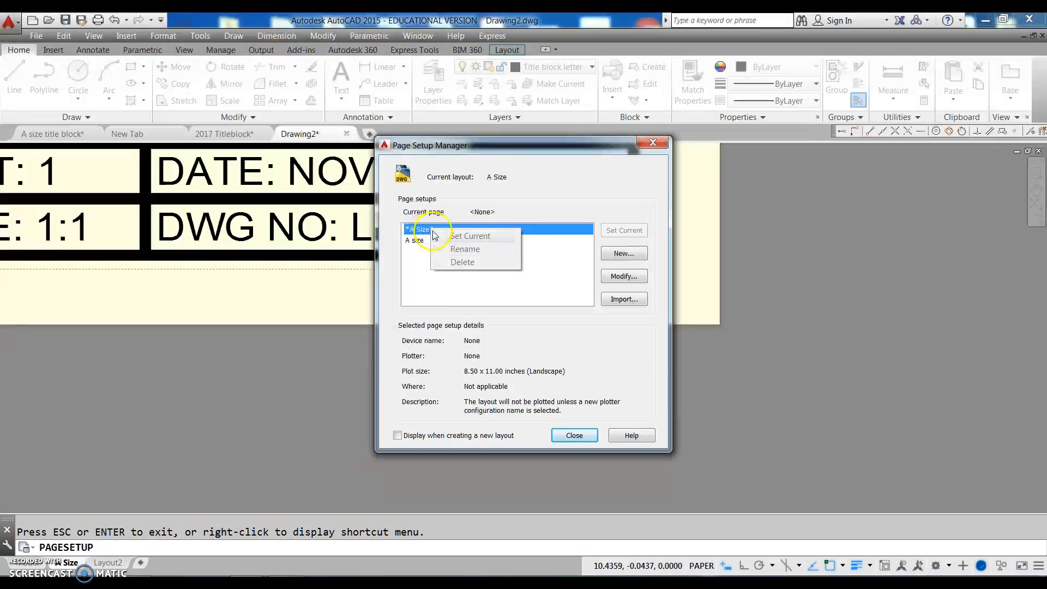
click(440, 285)
click(415, 241)
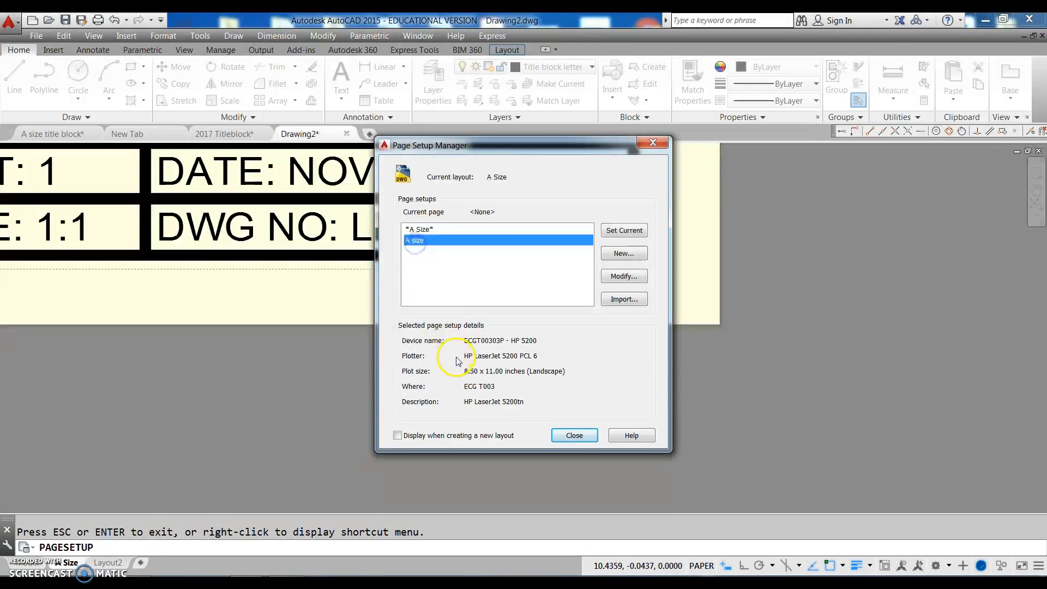
click(573, 435)
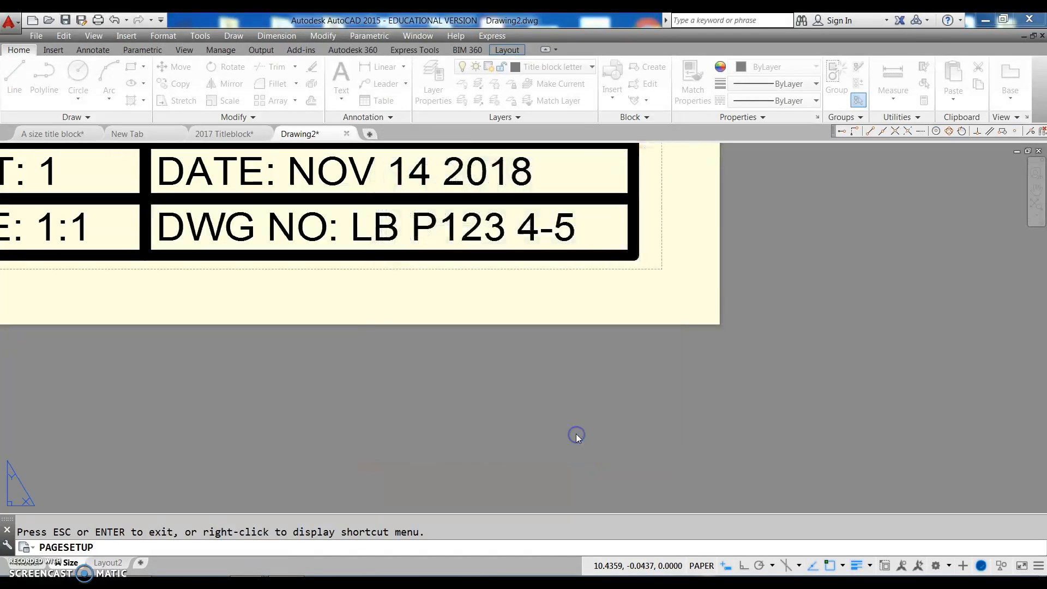
Start a plot of the A Size layout and apply the A size page setup to it
scroll(441, 365, down, 5)
middle_drag(441, 365, 627, 413)
scroll(629, 415, down, 2)
middle_drag(575, 359, 569, 414)
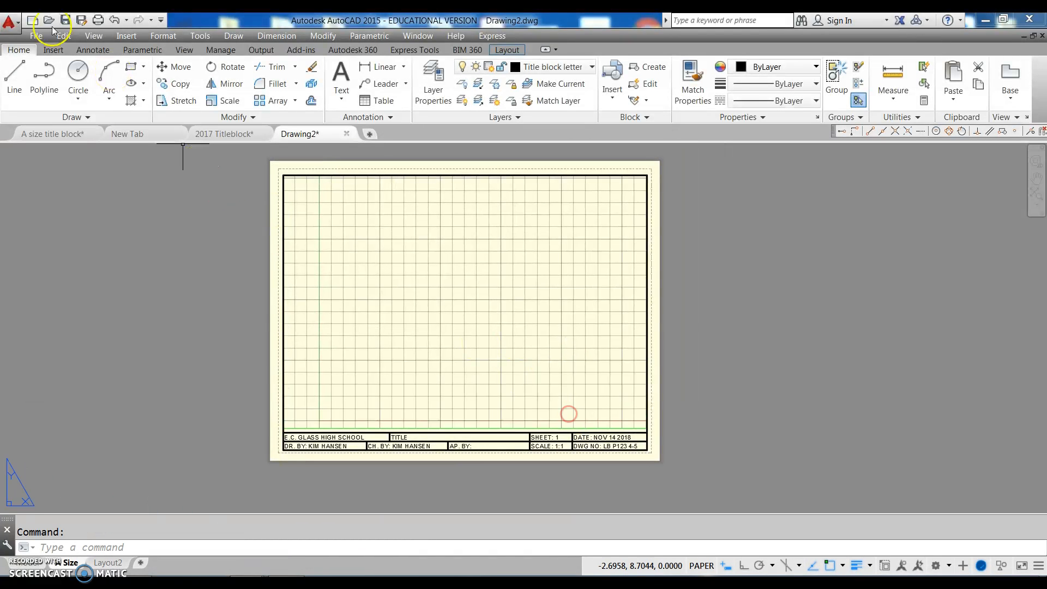
click(98, 20)
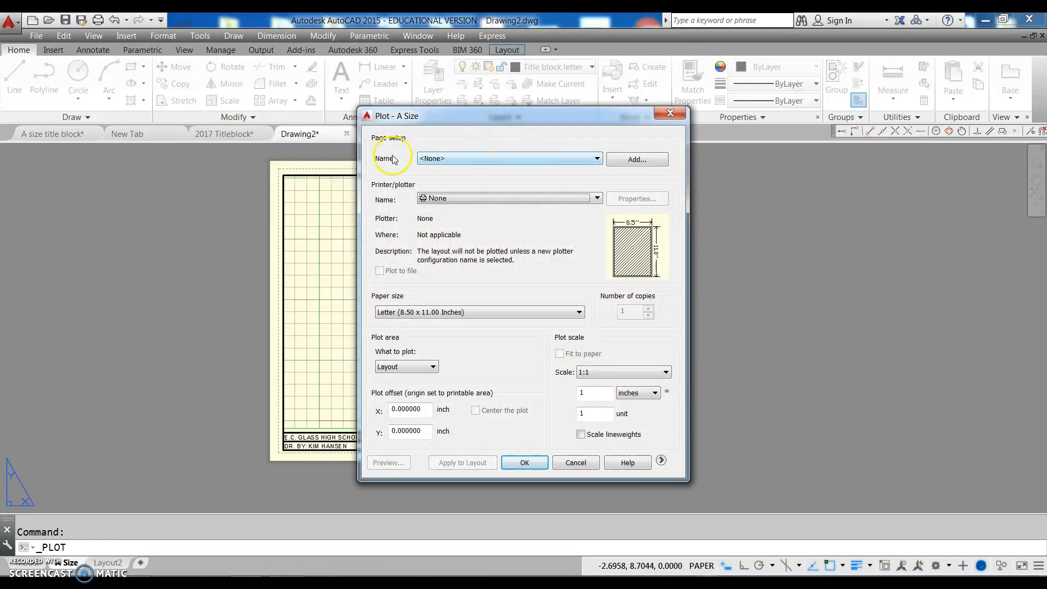
click(583, 162)
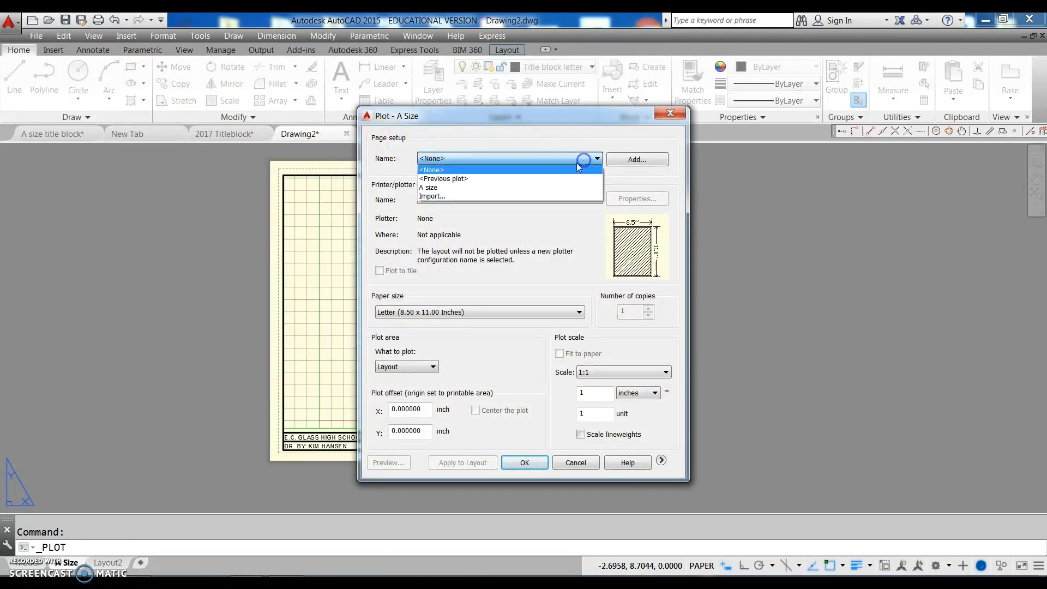
click(431, 186)
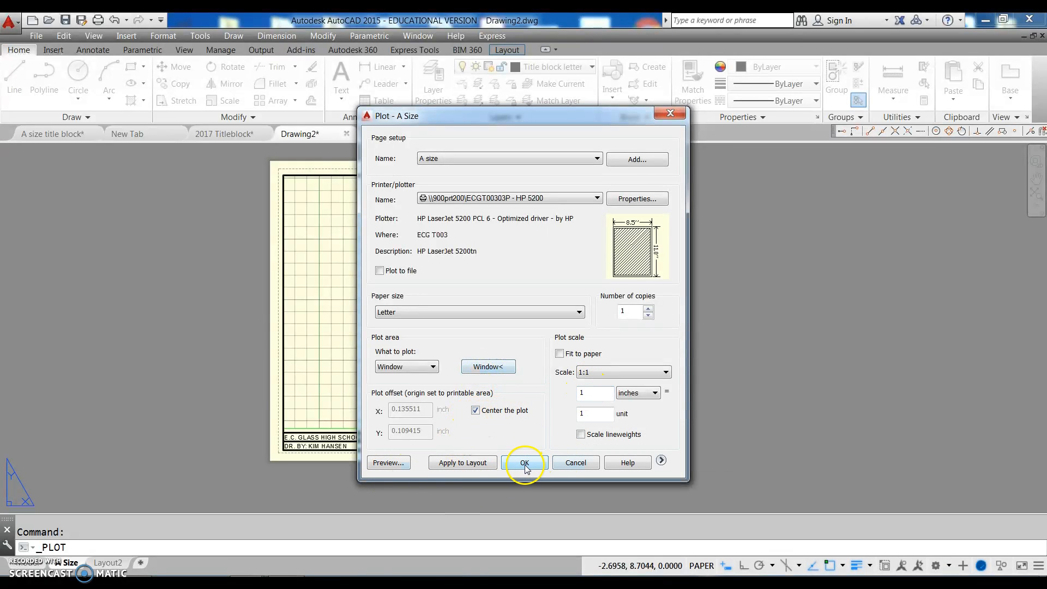
Preview the plot of the title block sheet and send it to the printer from the preview
click(390, 462)
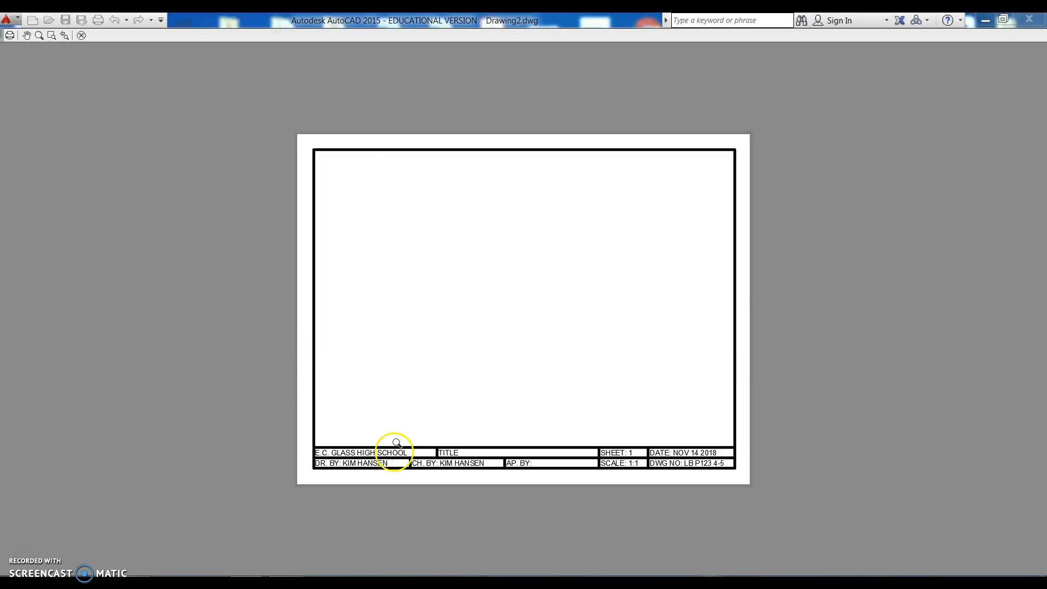
right_click(423, 422)
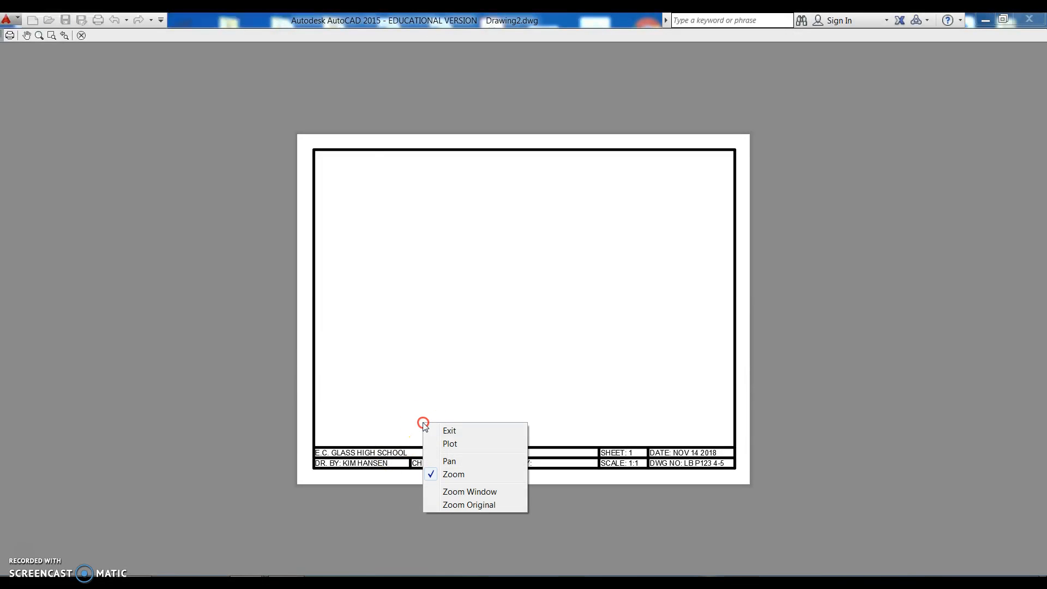
click(459, 445)
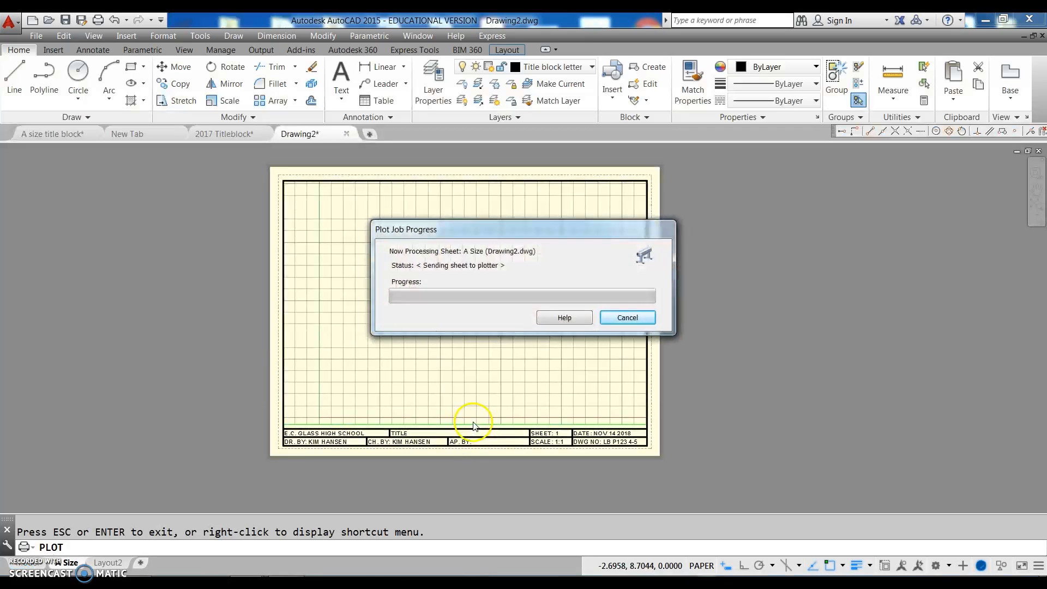